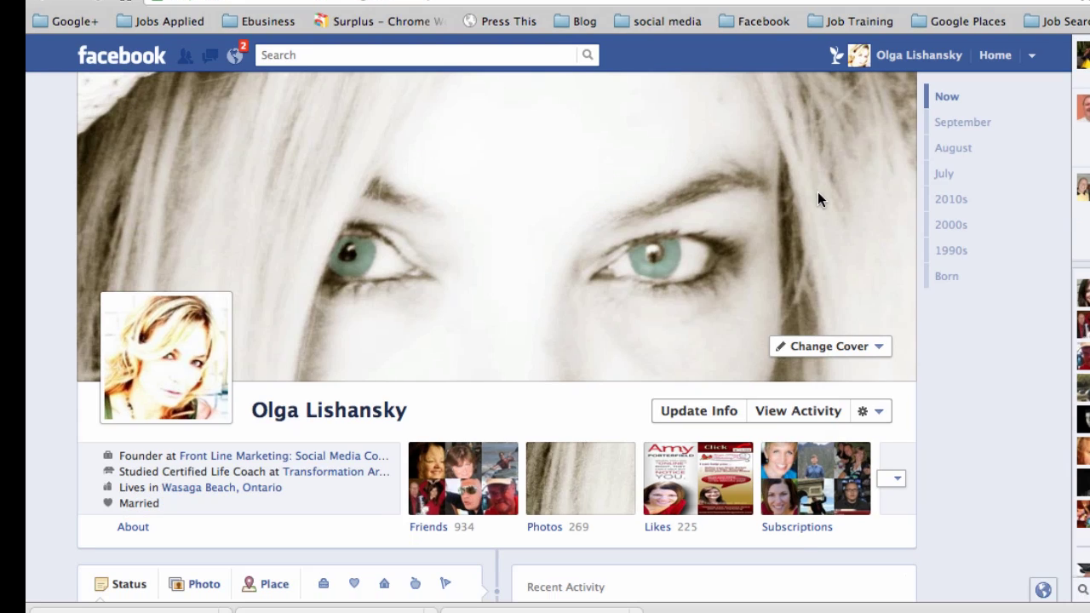
Browse the profile timeline, jumping to the 2000s period.
scroll(818, 200, "down", 3)
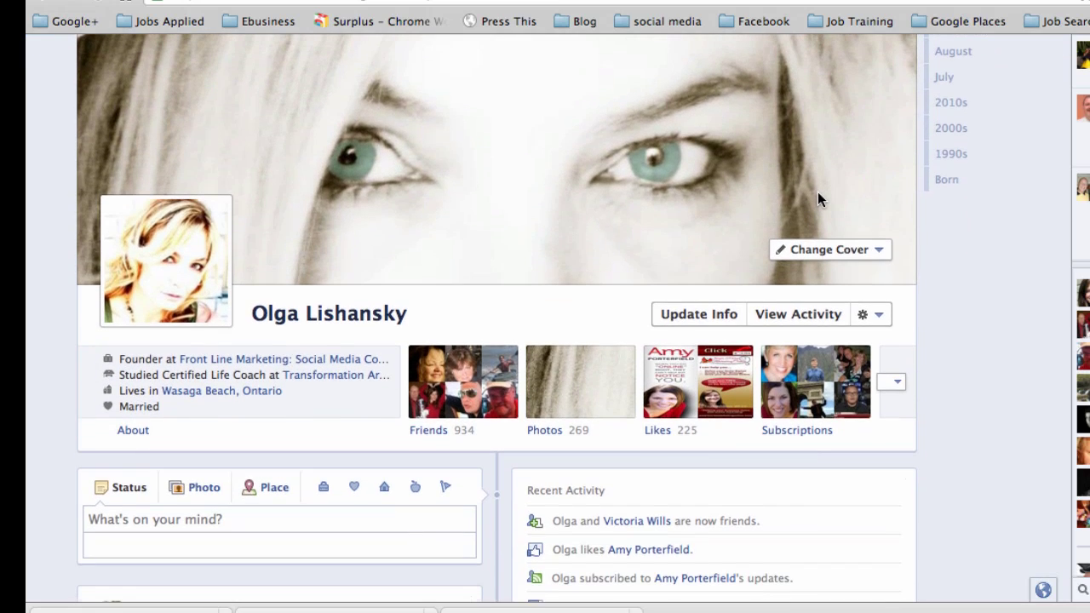
scroll(818, 201, "up", 3)
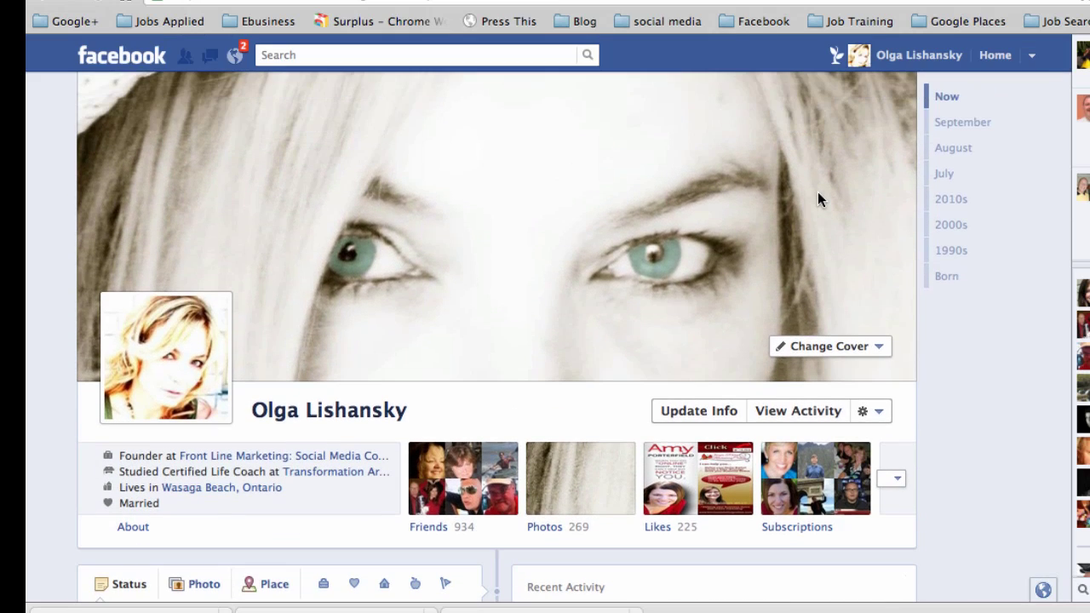
scroll(818, 199, "down", 15)
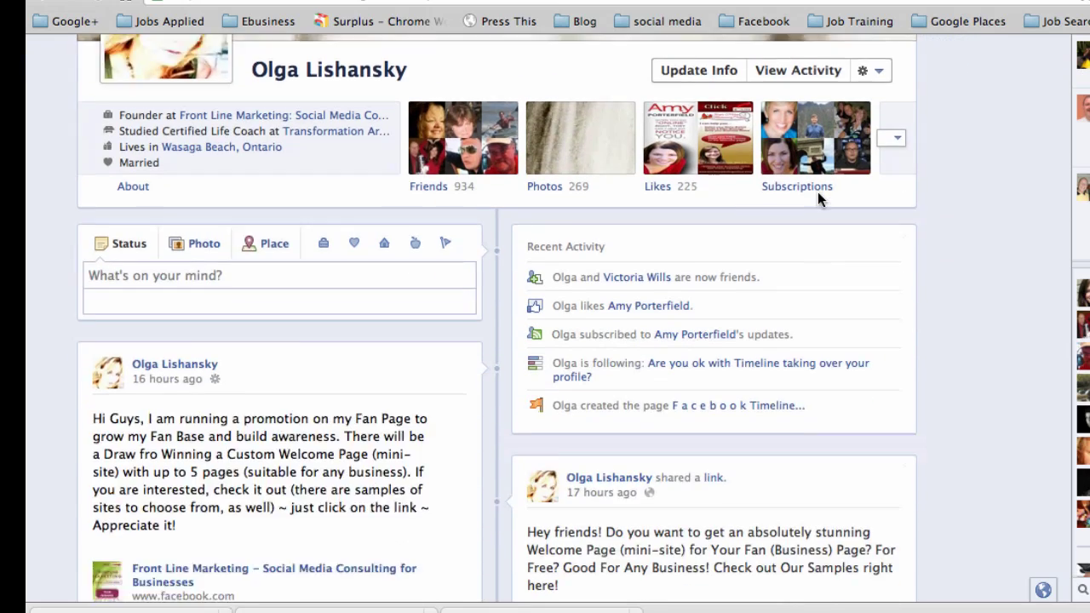
scroll(818, 196, "down", 5)
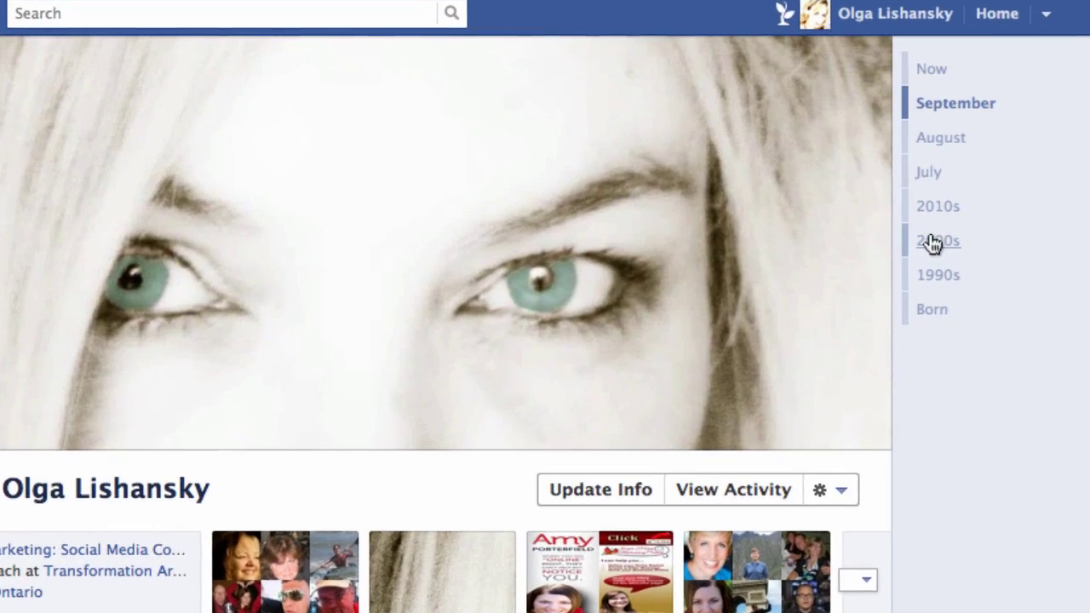
left_click(922, 241)
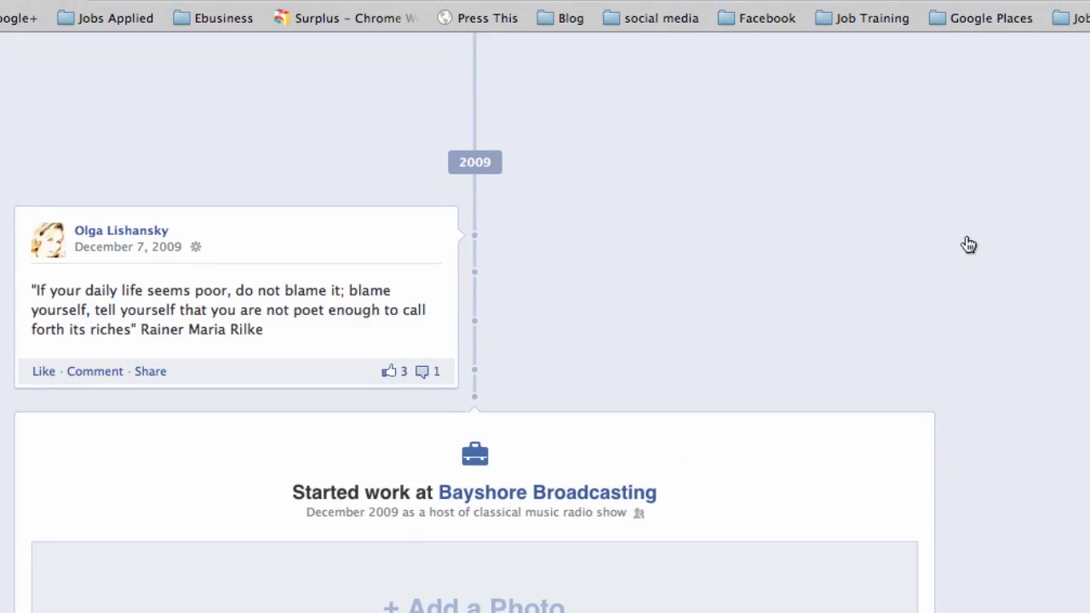
scroll(969, 244, "up", 20)
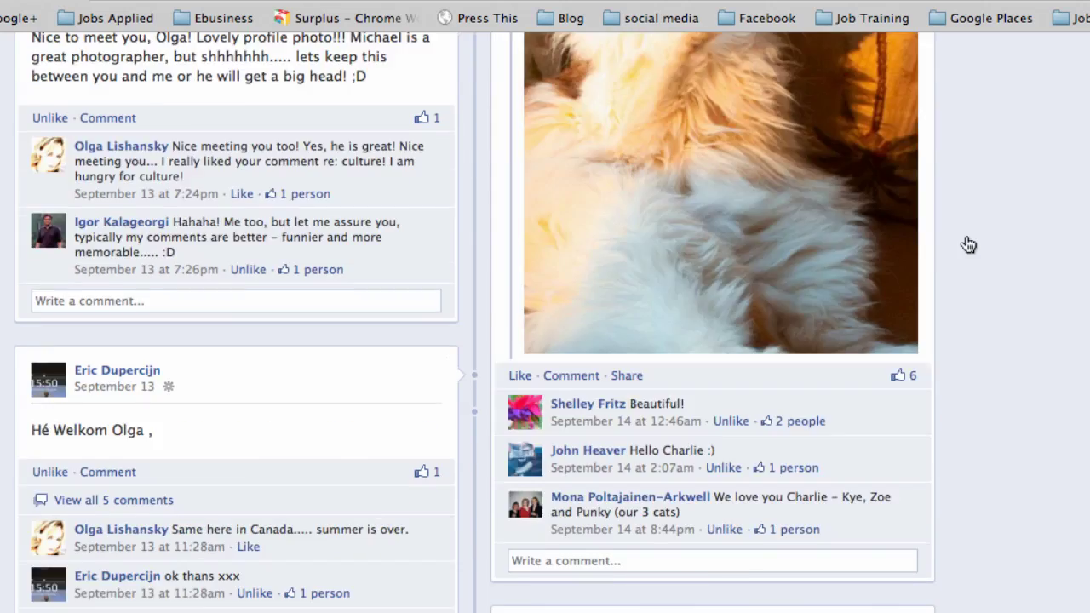
scroll(968, 245, "up", 6)
scroll(968, 244, "down", 12)
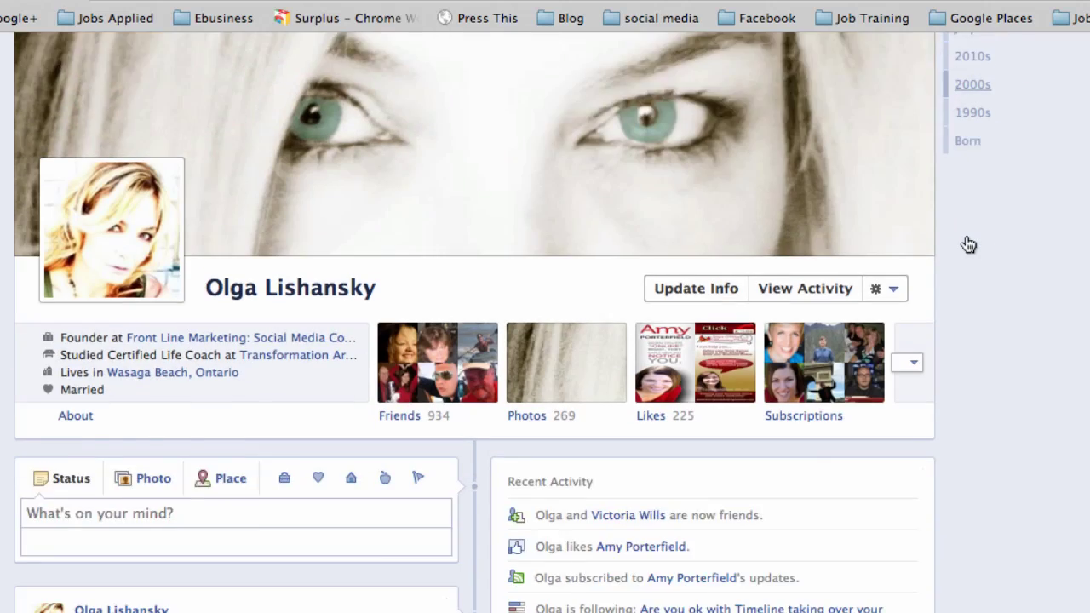
scroll(969, 244, "up", 8)
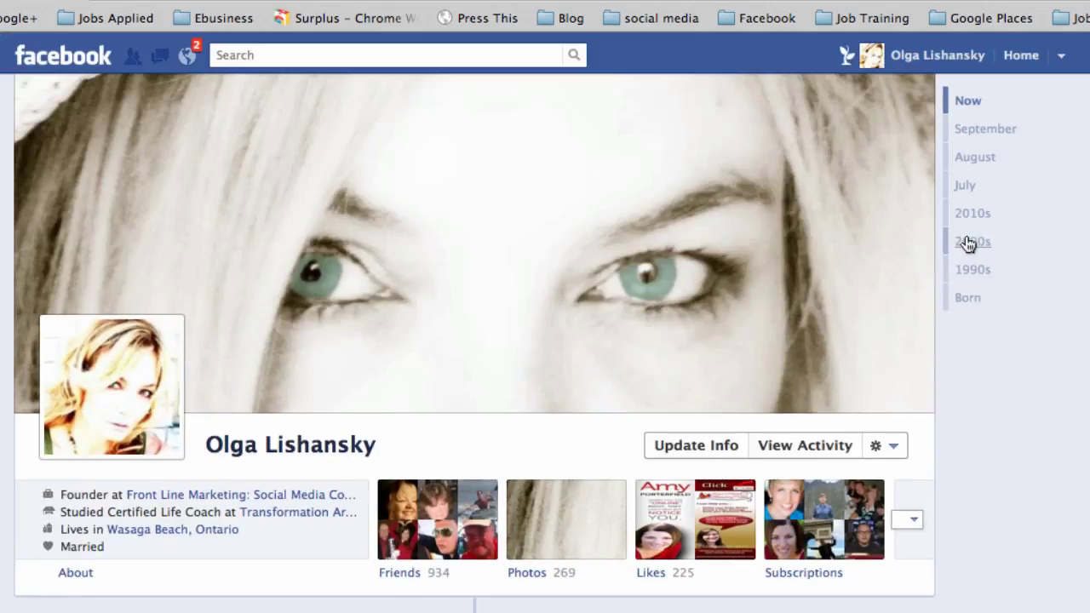
scroll(968, 245, "down", 10)
scroll(968, 245, "down", 15)
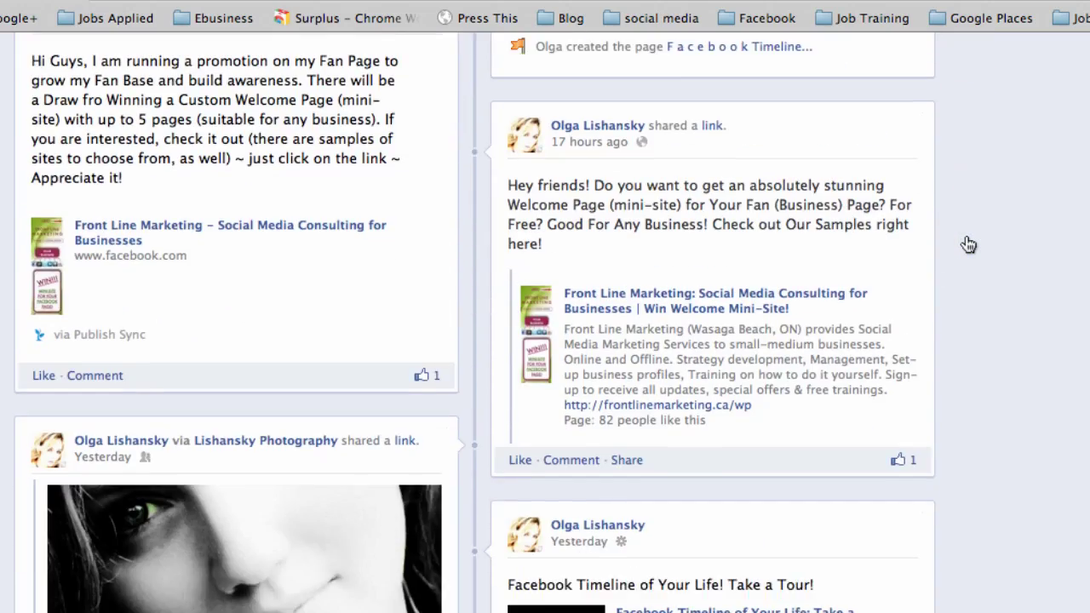
scroll(968, 244, "down", 20)
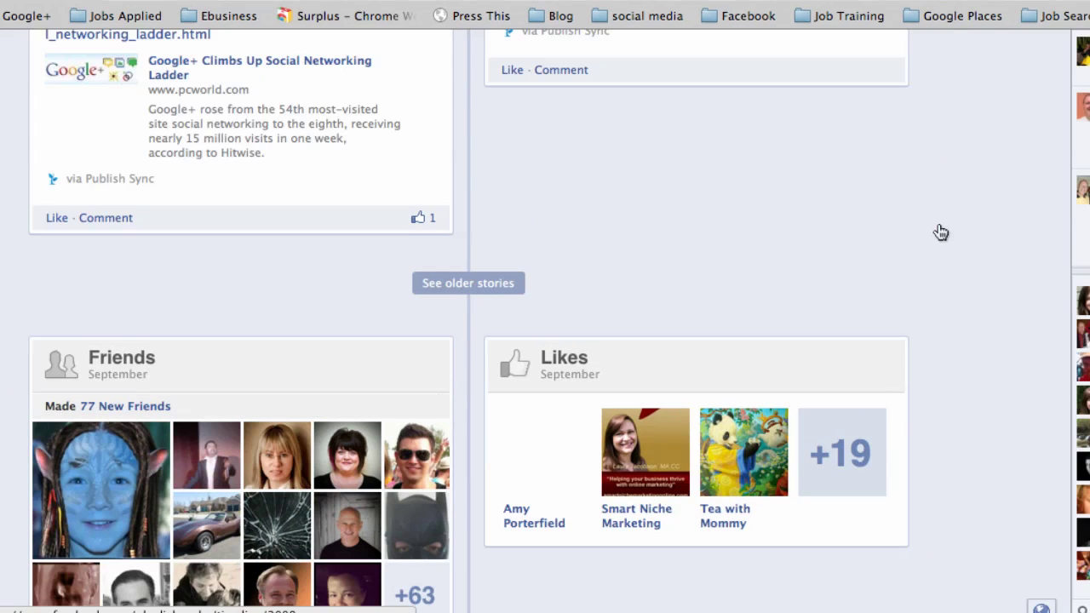
scroll(941, 232, "up", 20)
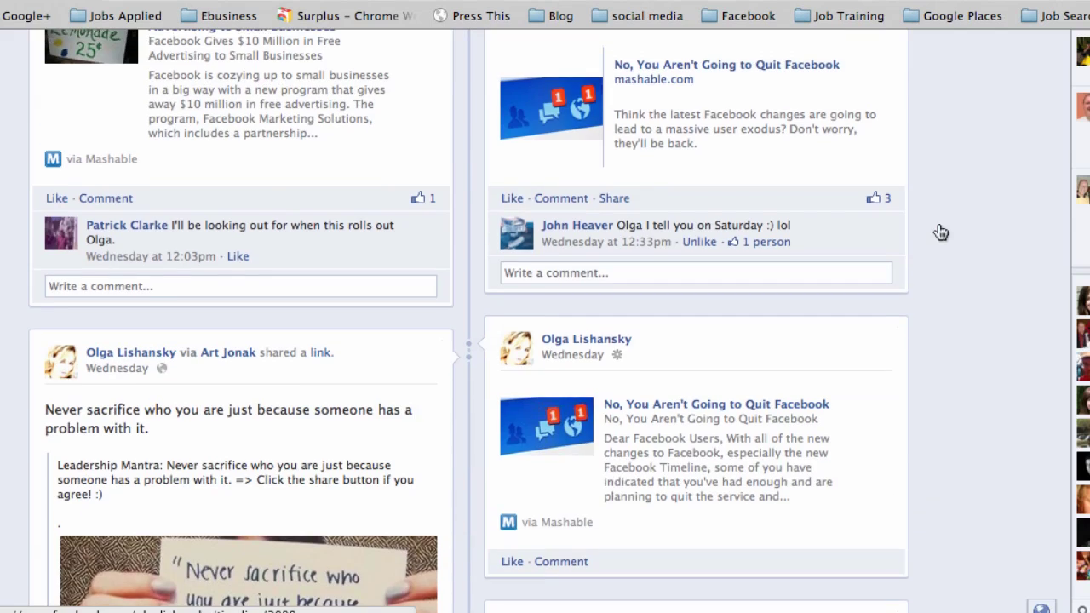
scroll(941, 233, "up", 20)
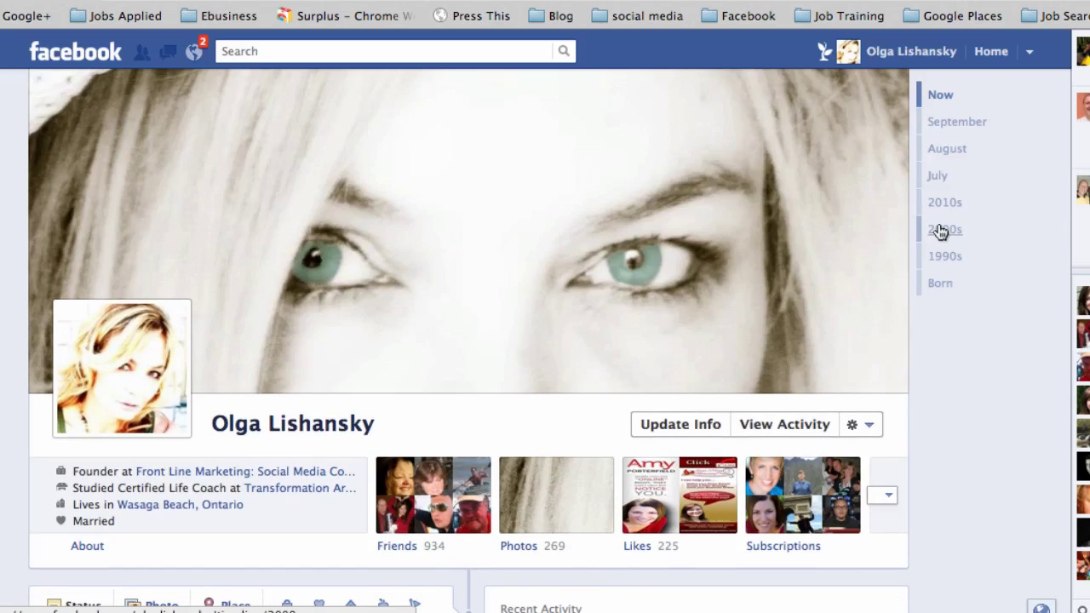
scroll(941, 233, "down", 3)
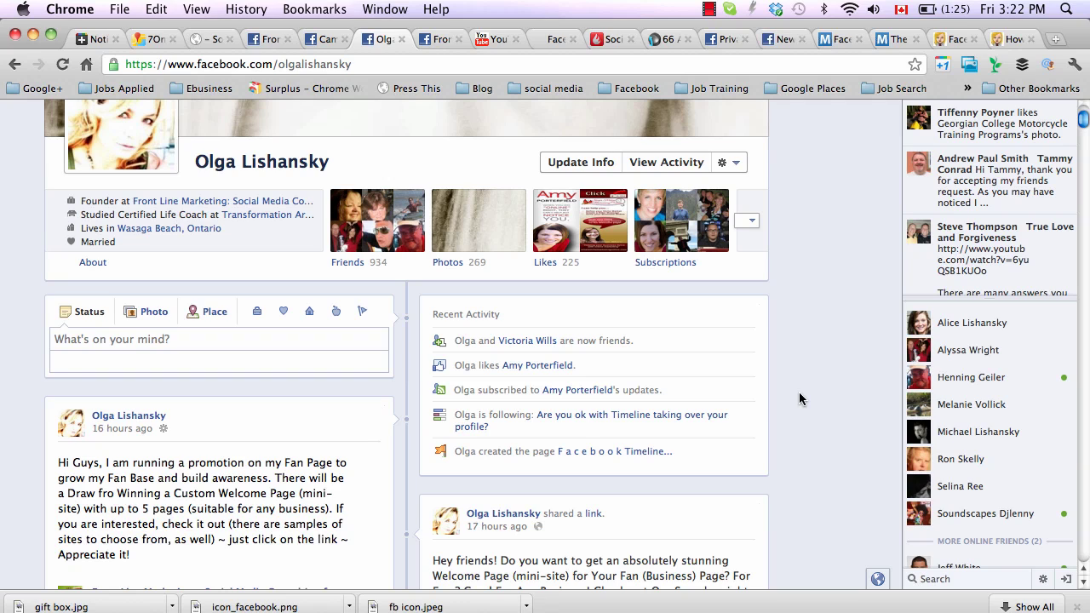
scroll(799, 399, "down", 1)
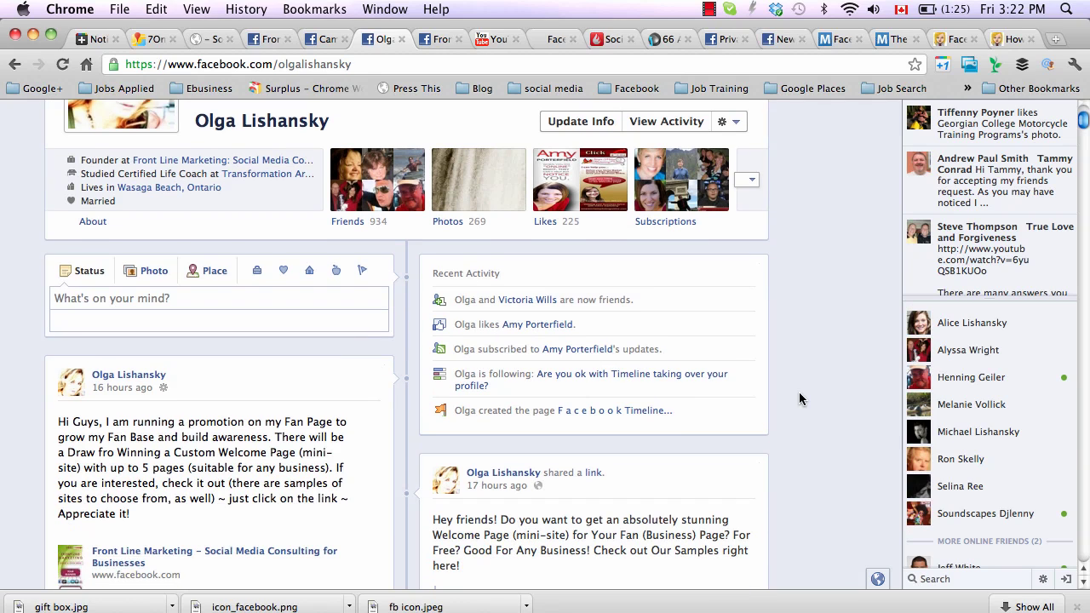
scroll(799, 399, "down", 4)
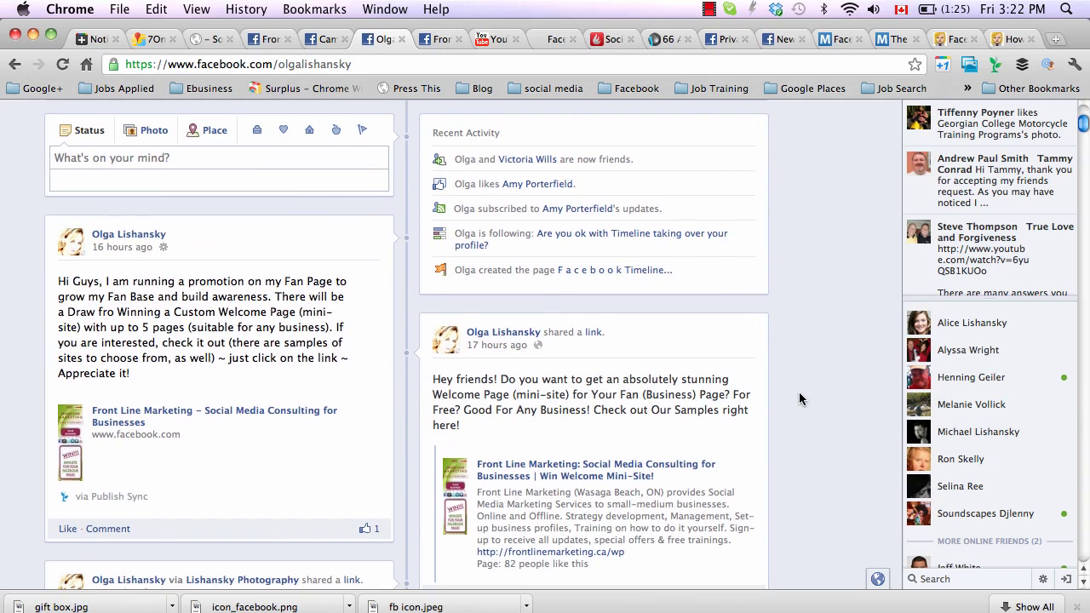
scroll(799, 399, "up", 6)
scroll(799, 399, "down", 5)
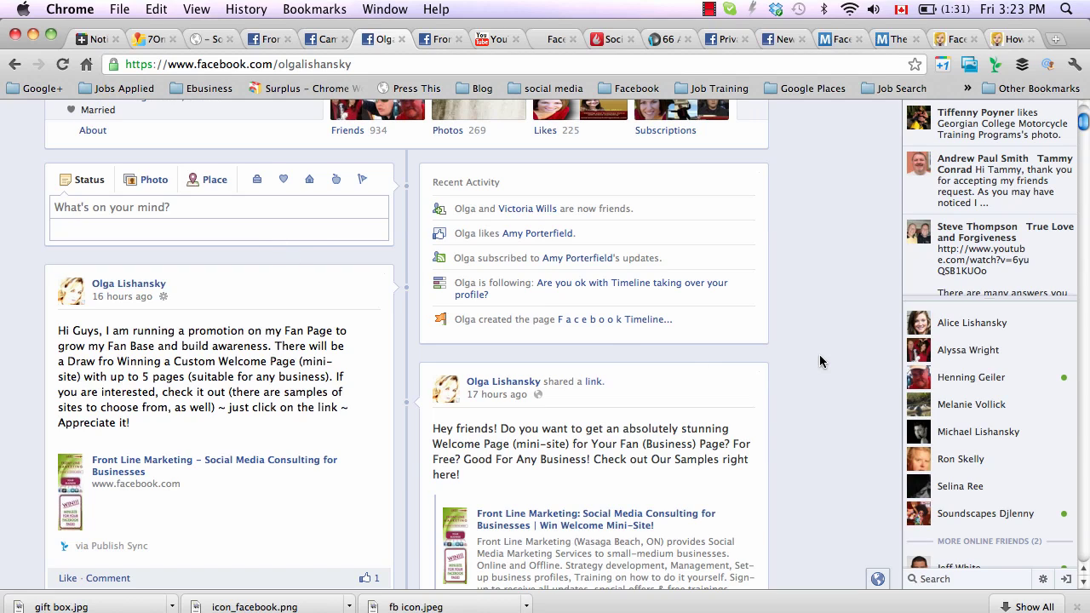
scroll(819, 361, "down", 10)
scroll(819, 361, "up", 10)
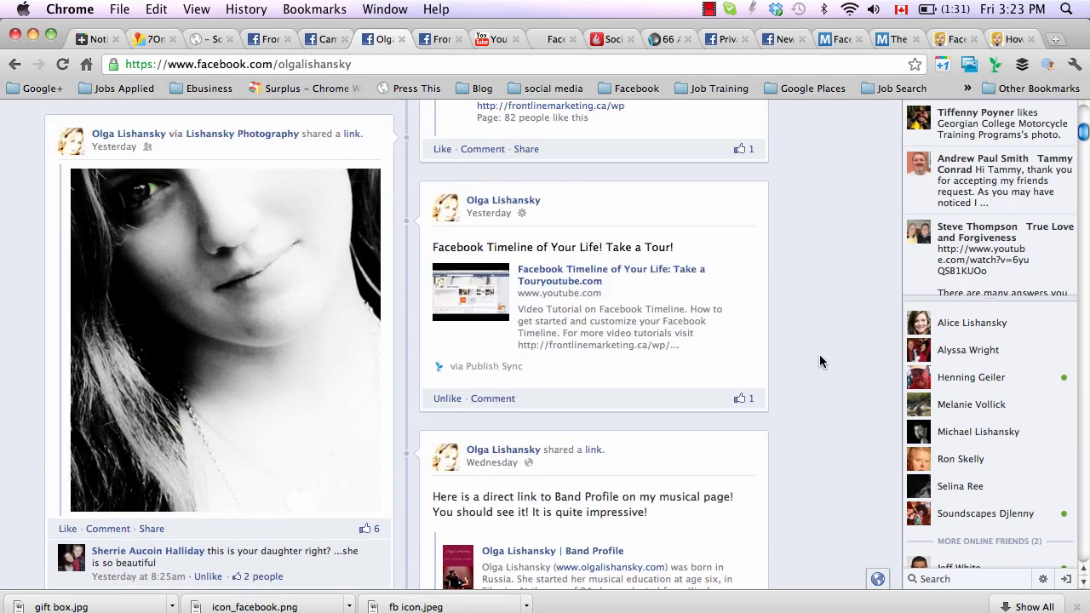
scroll(820, 355, "up", 3)
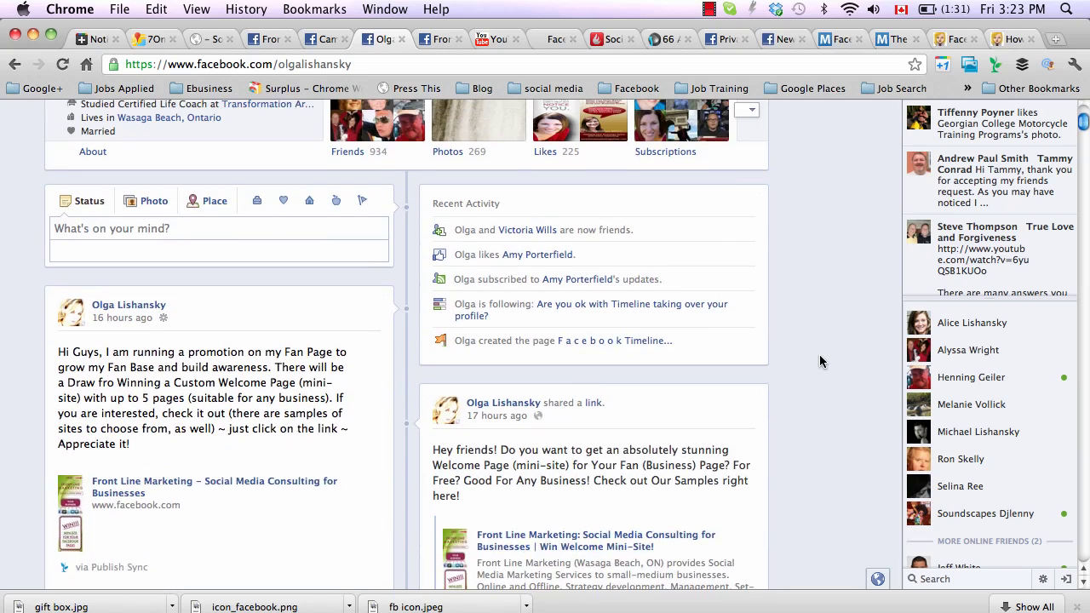
scroll(820, 361, "up", 2)
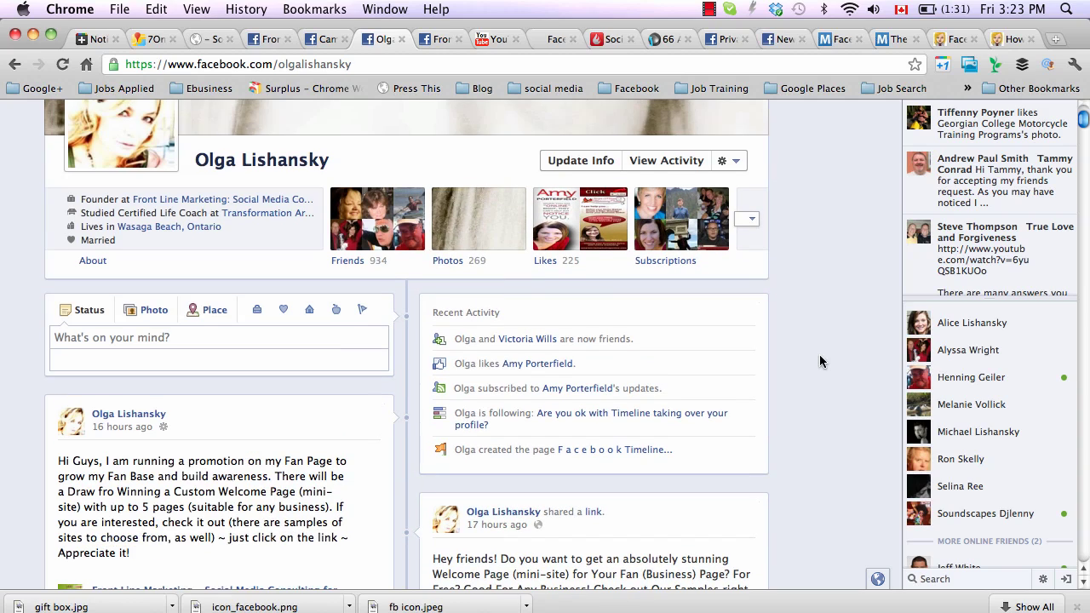
scroll(820, 361, "up", 1)
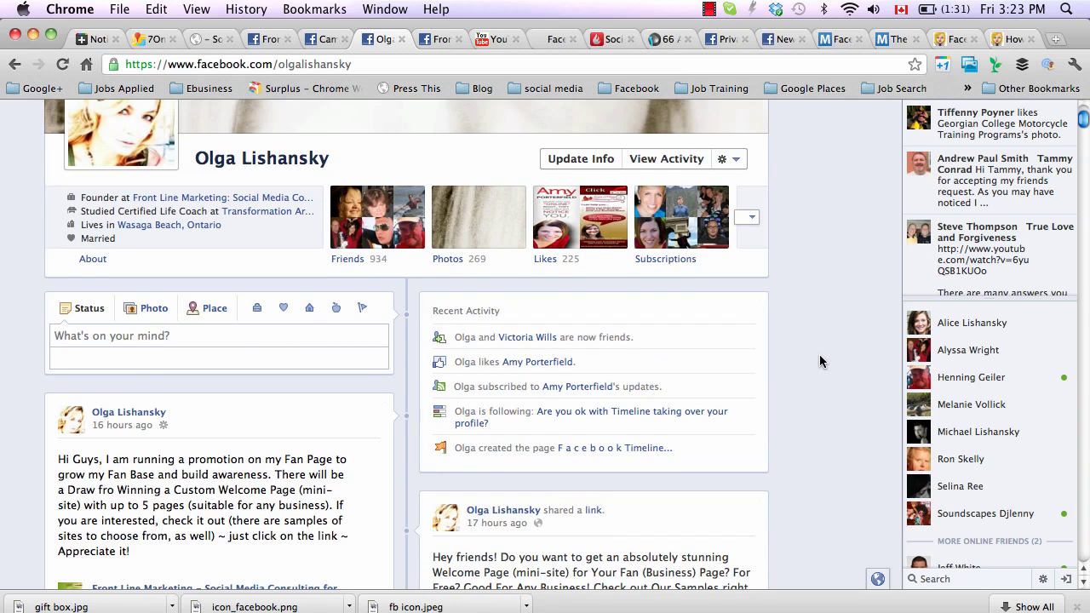
scroll(819, 361, "down", 1)
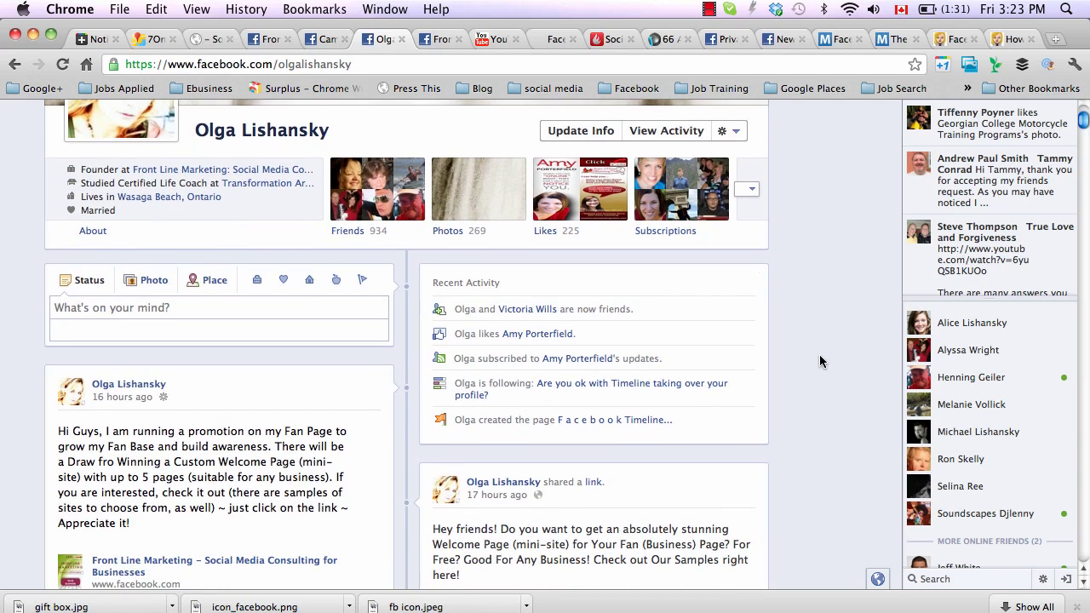
scroll(819, 361, "down", 5)
scroll(819, 361, "down", 4)
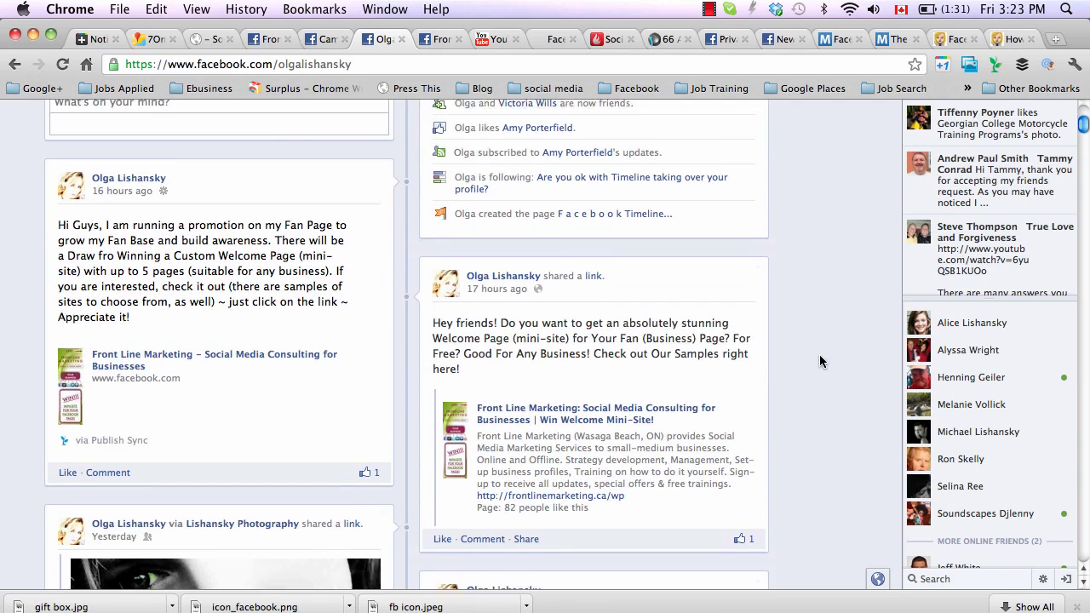
scroll(819, 361, "up", 10)
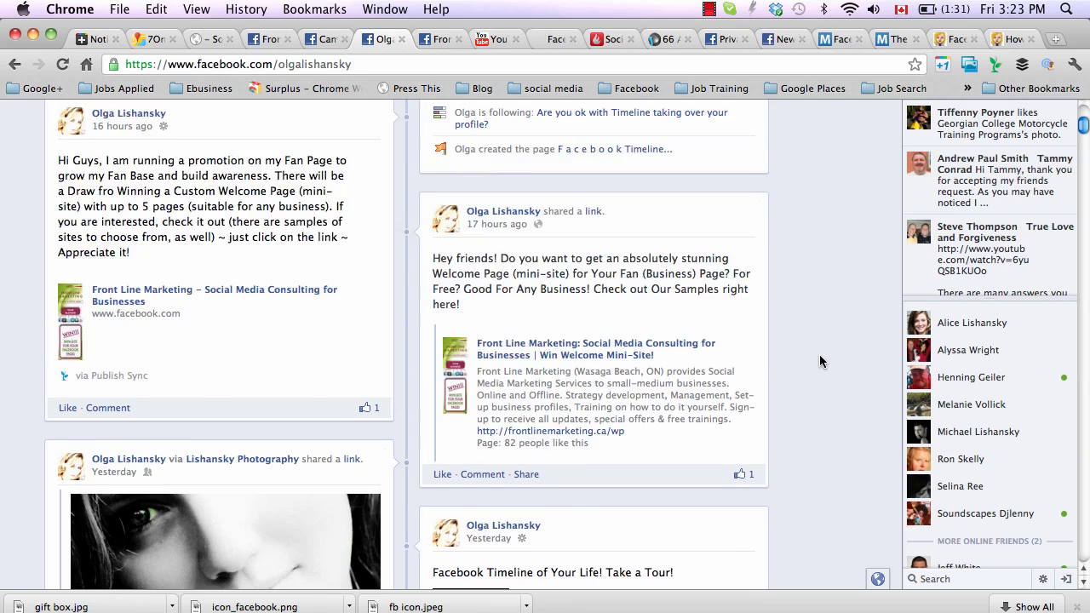
scroll(820, 362, "down", 11)
scroll(819, 361, "down", 4)
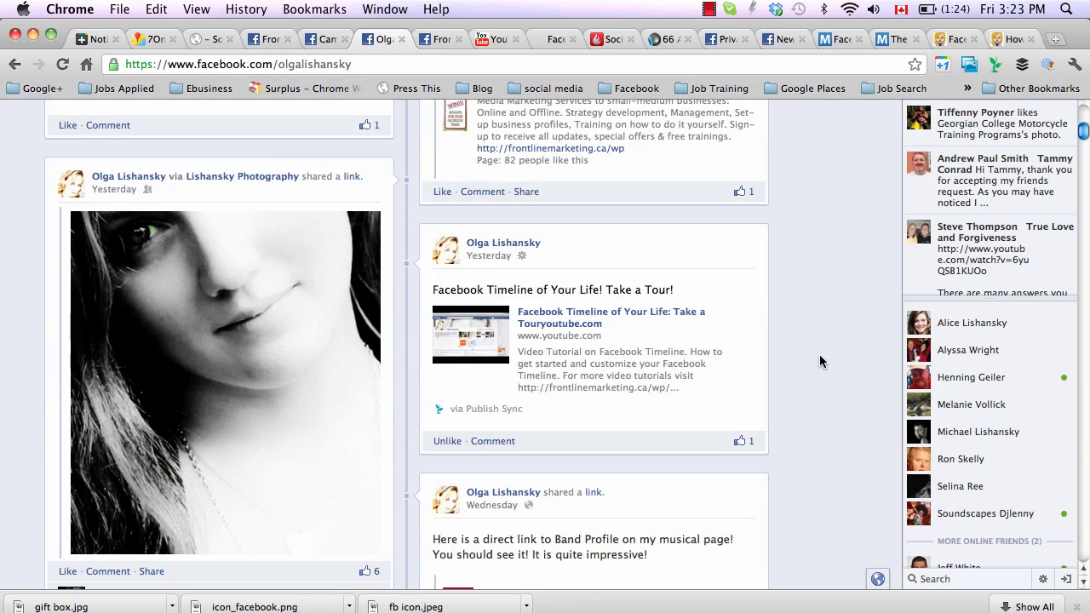
scroll(834, 351, "down", 5)
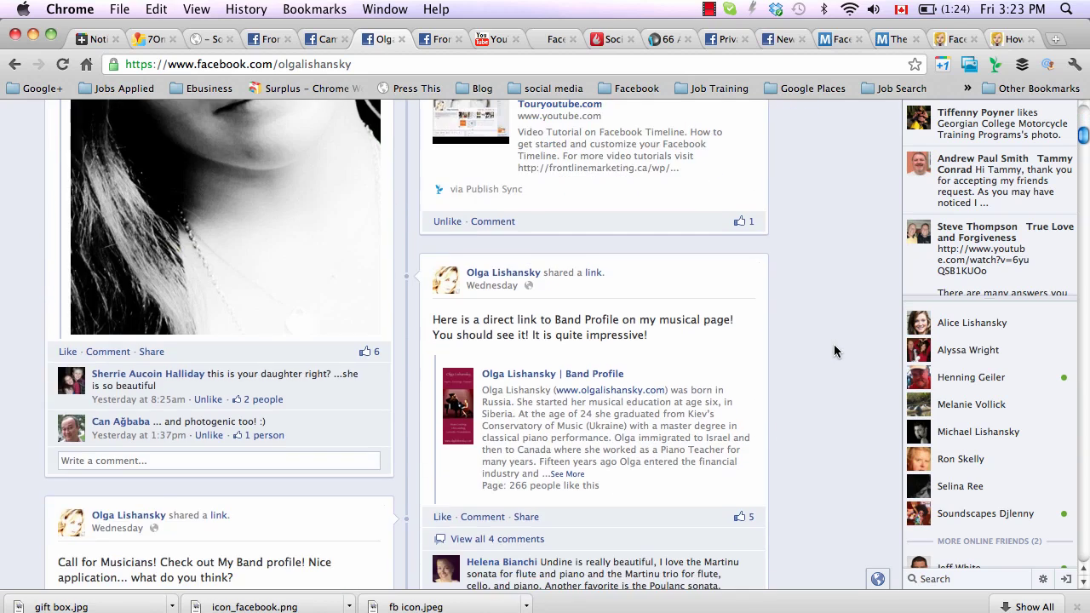
scroll(835, 351, "up", 9)
scroll(834, 351, "up", 9)
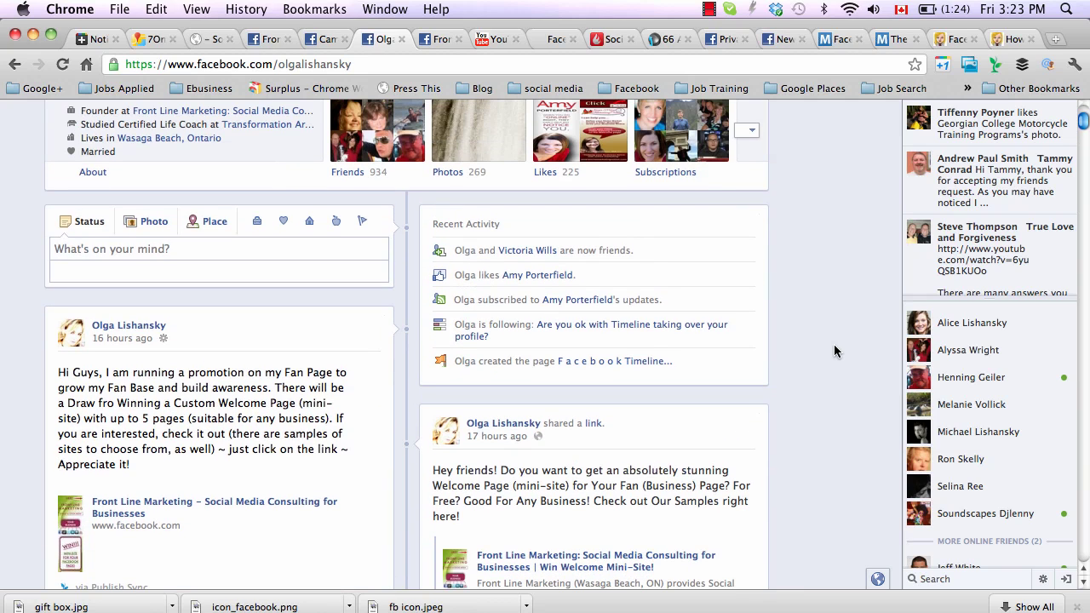
scroll(834, 351, "down", 15)
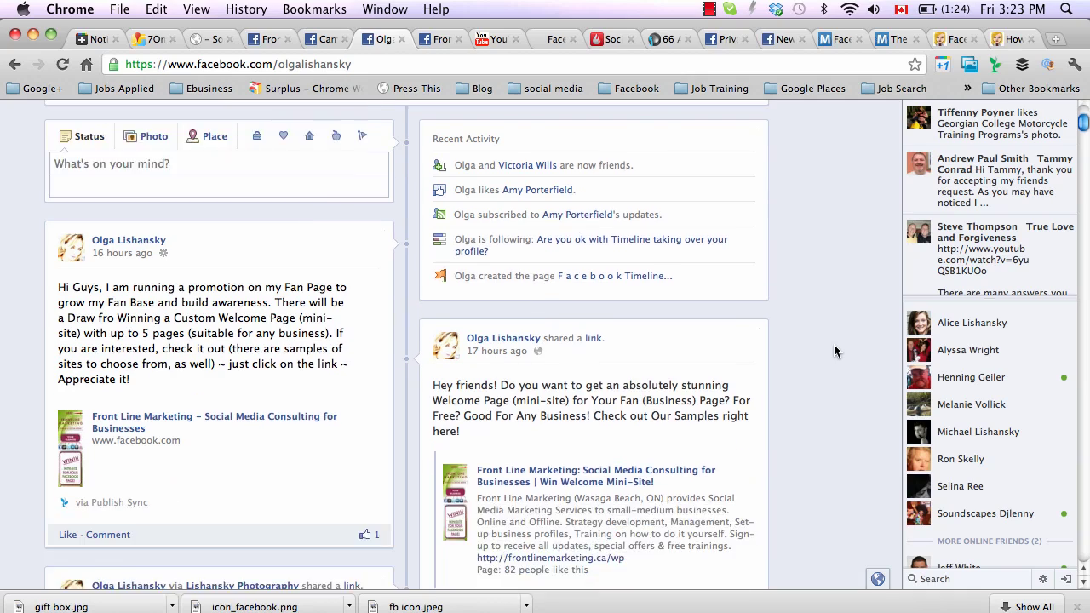
scroll(835, 351, "down", 9)
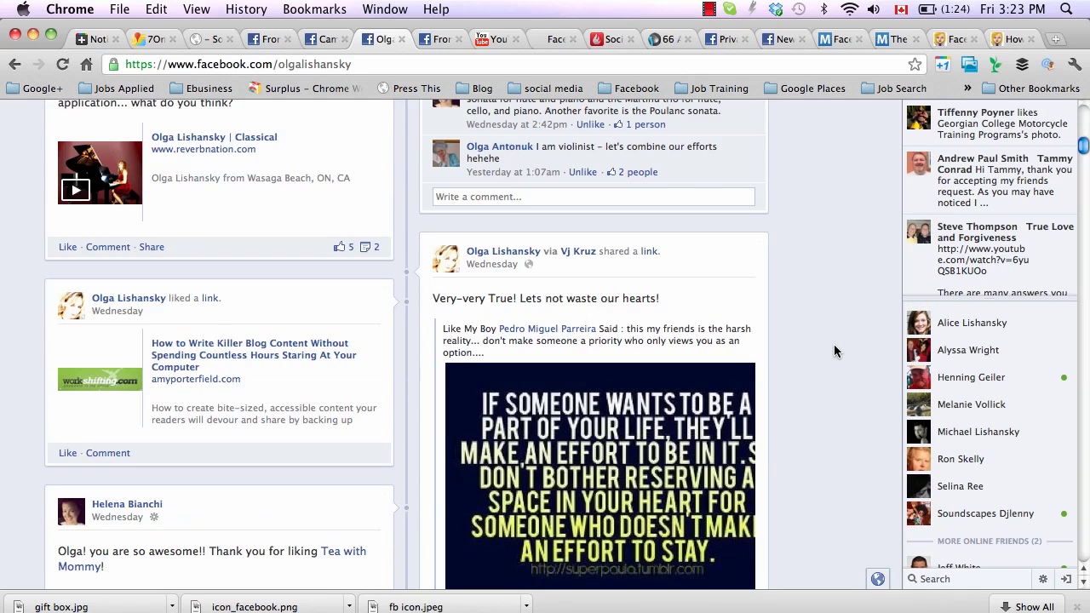
scroll(835, 351, "up", 13)
scroll(834, 351, "up", 20)
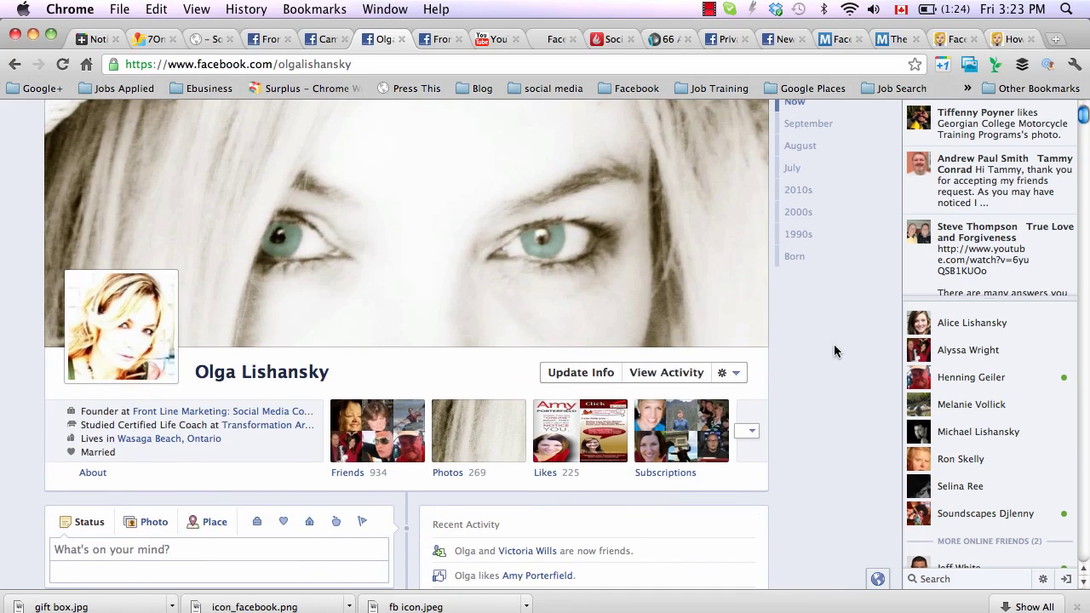
scroll(834, 350, "down", 7)
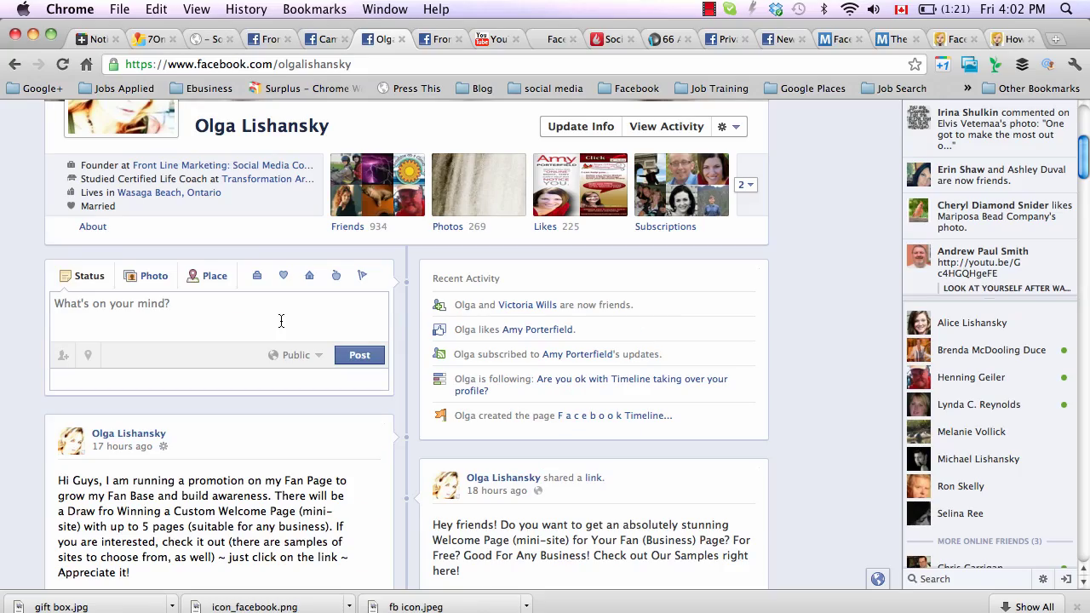
Start a new status update and inspect its Custom audience option.
left_click(281, 321)
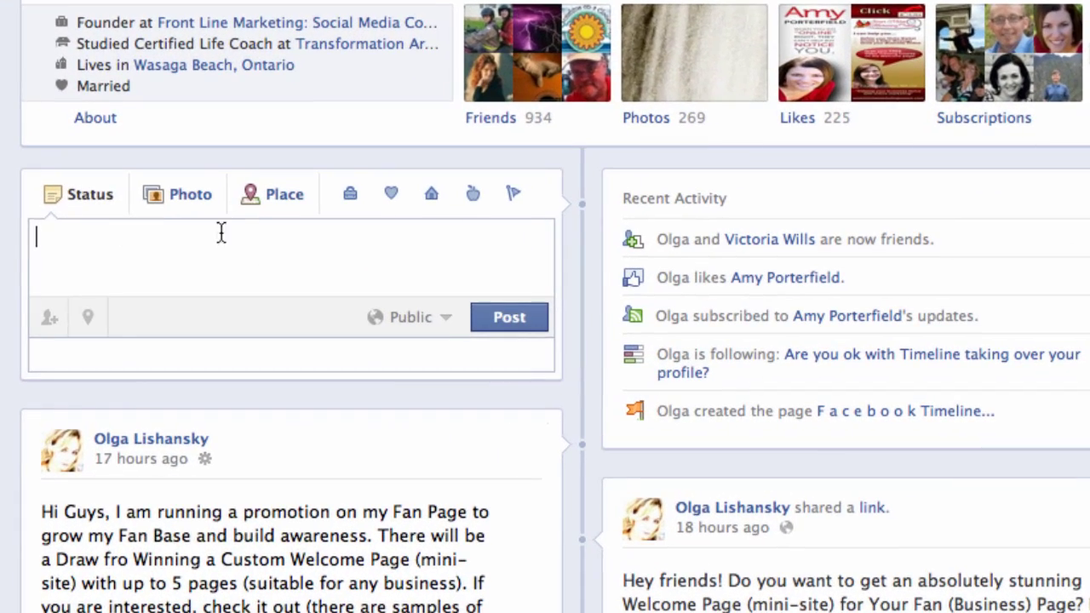
left_click(446, 322)
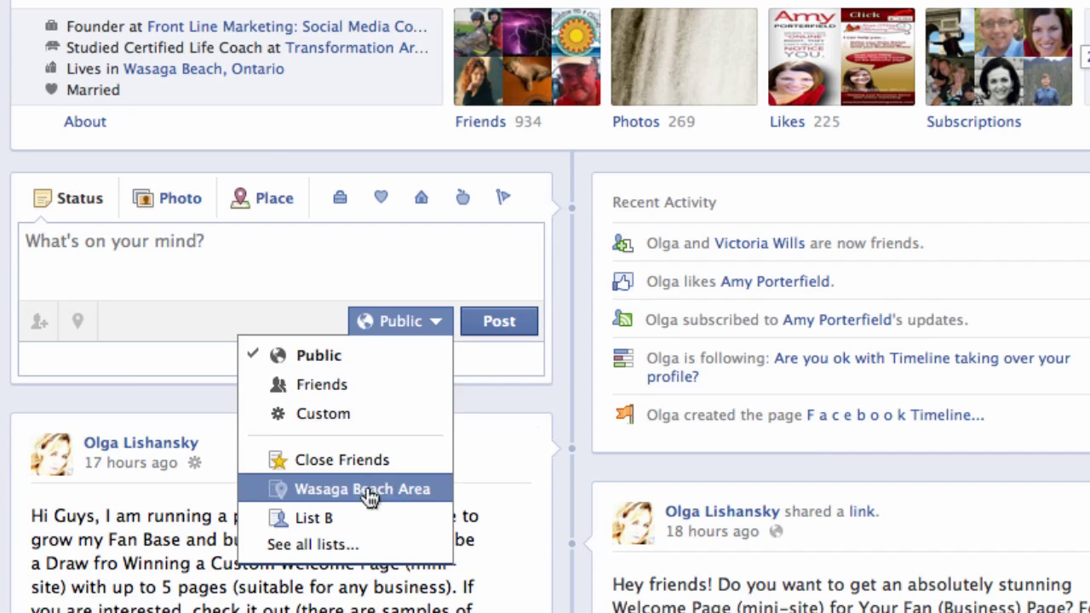
left_click(370, 413)
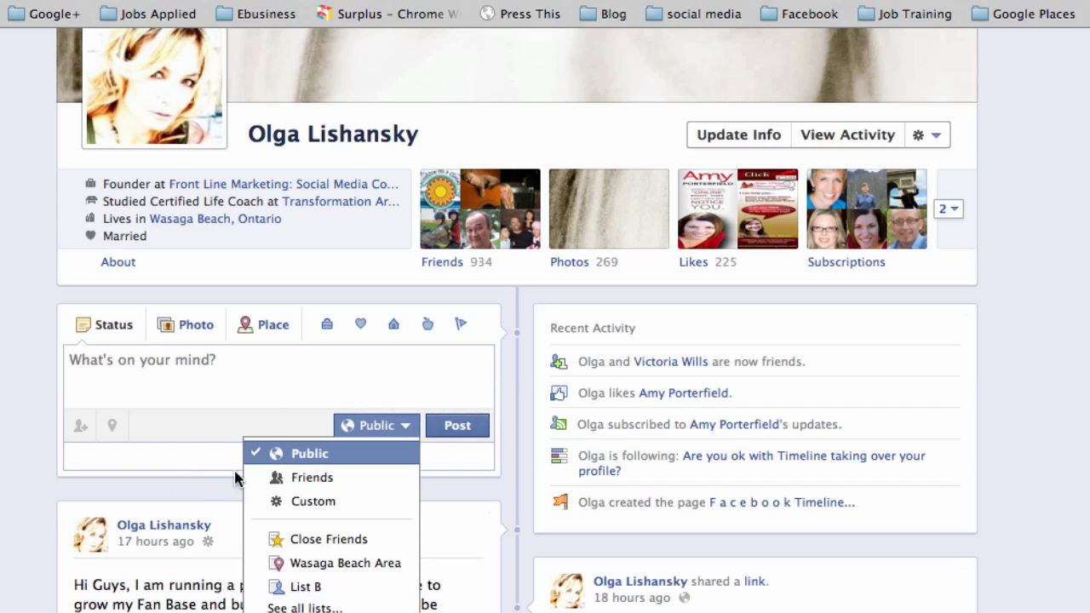
scroll(1061, 239, "up", 5)
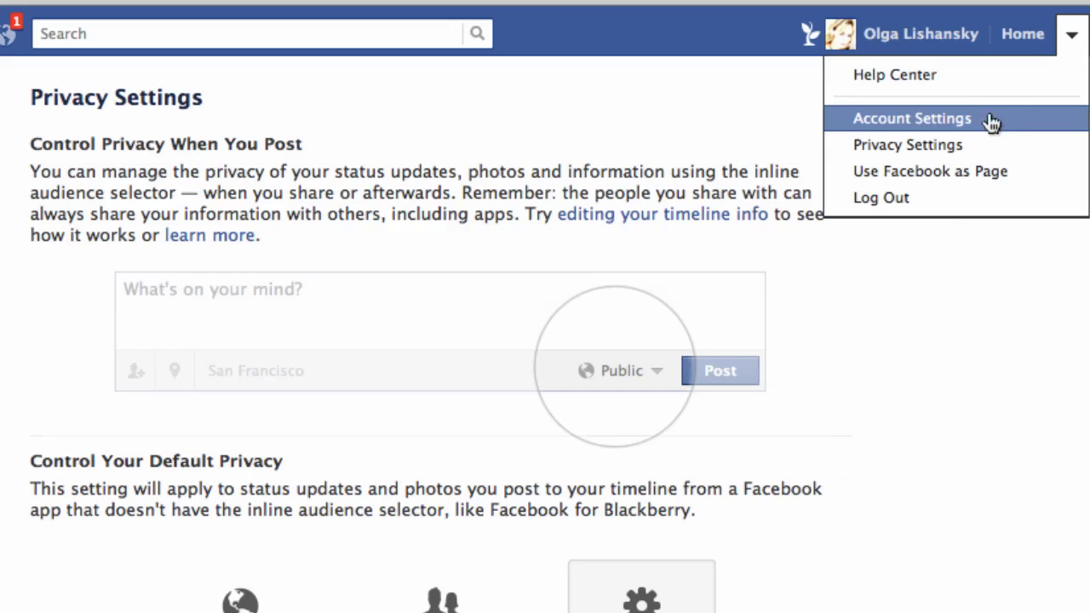
In Privacy Settings, choose Friends as default privacy and cancel the Custom Privacy dialog.
left_click(963, 147)
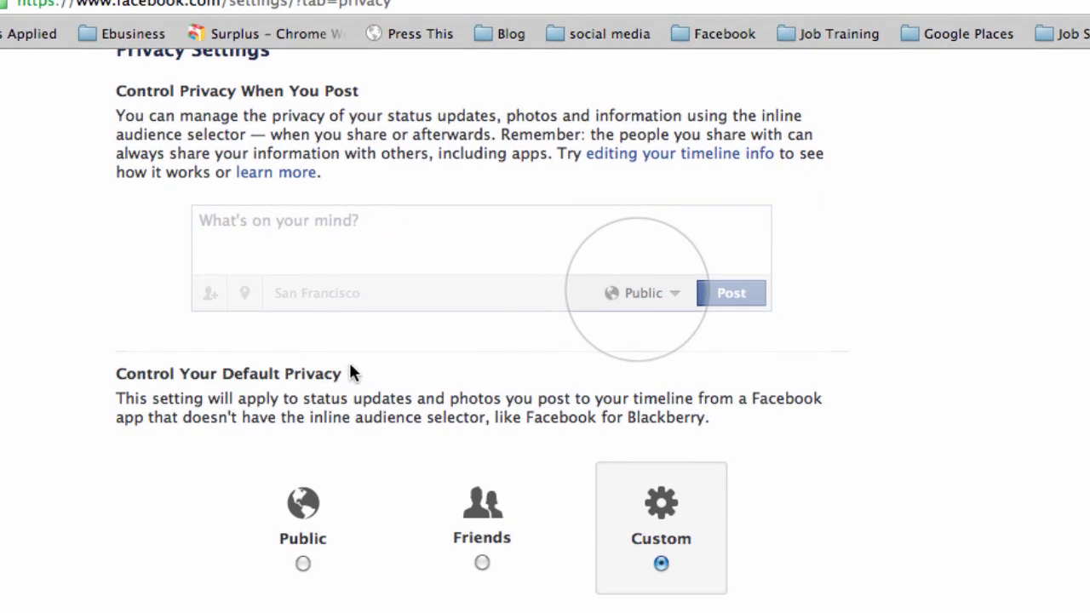
left_click(482, 562)
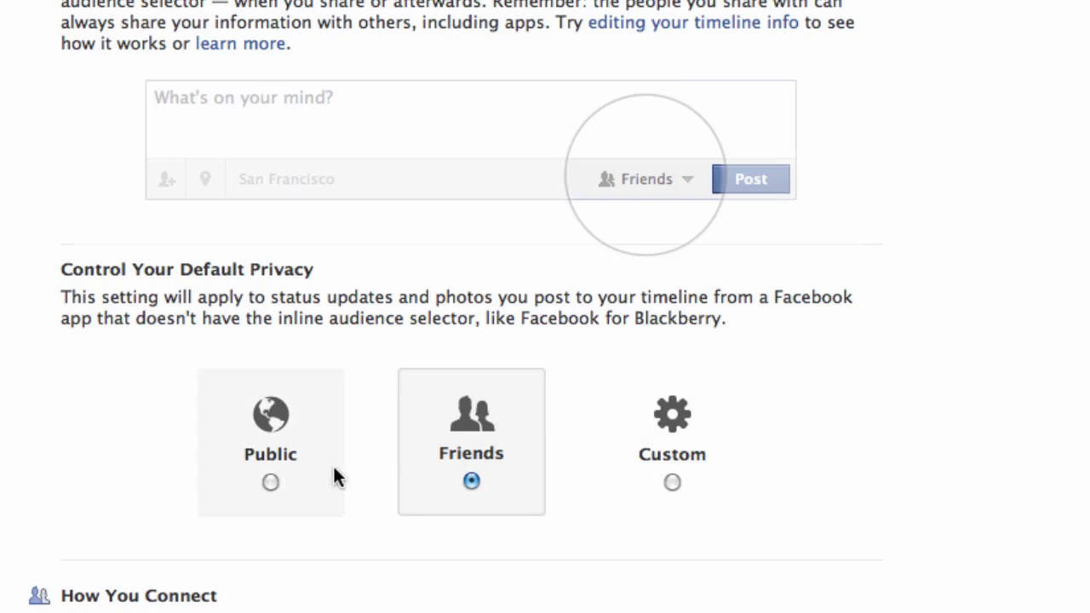
left_click(673, 482)
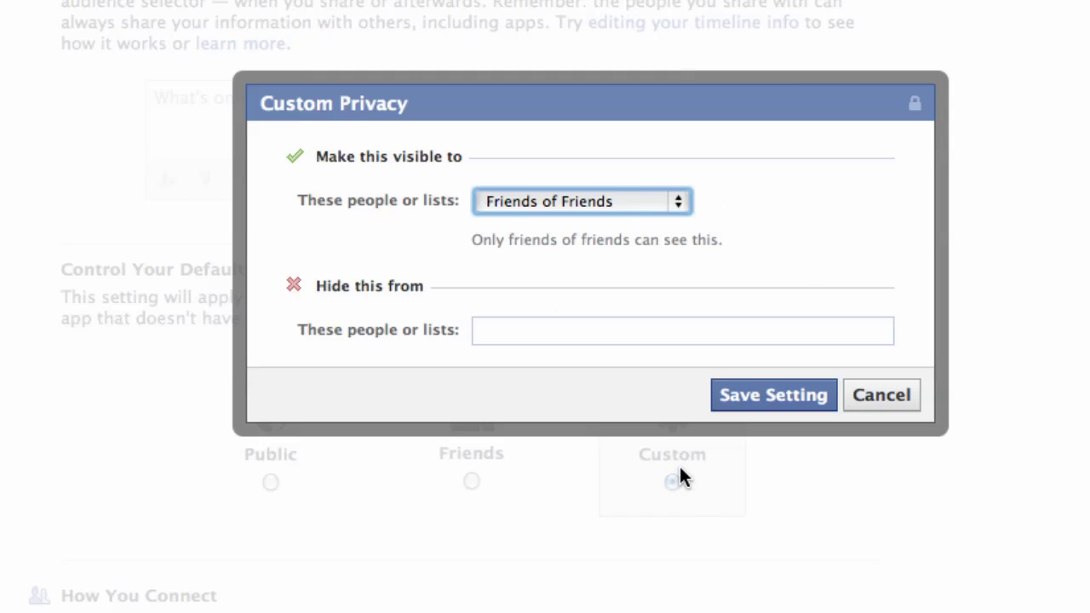
left_click(881, 394)
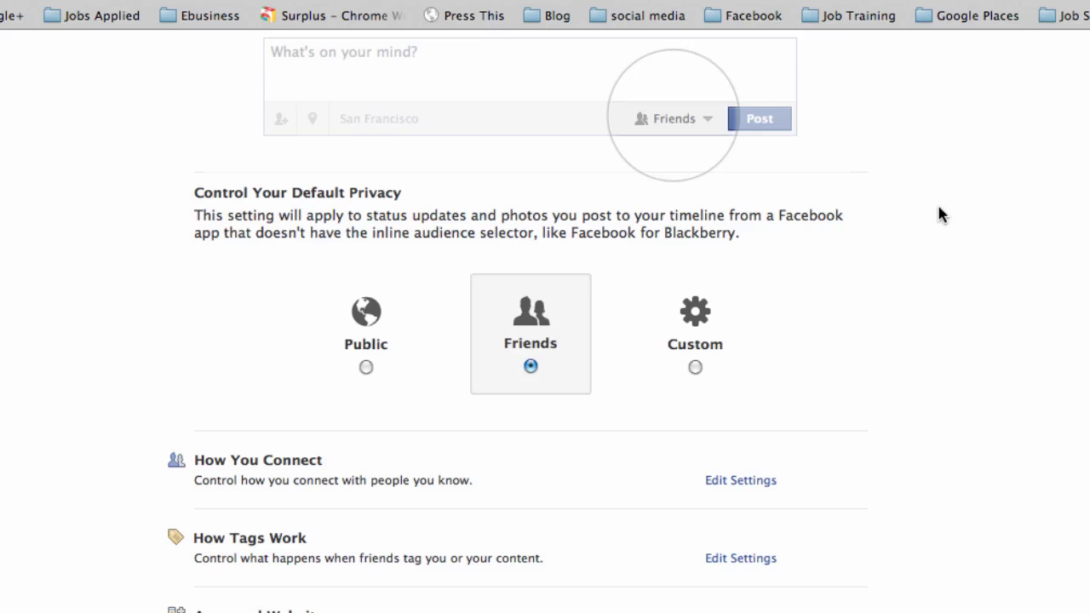
In How You Connect, leave friend requests open to Everyone, then go to the Subscribers page.
scroll(940, 214, "down", 2)
scroll(940, 208, "up", 7)
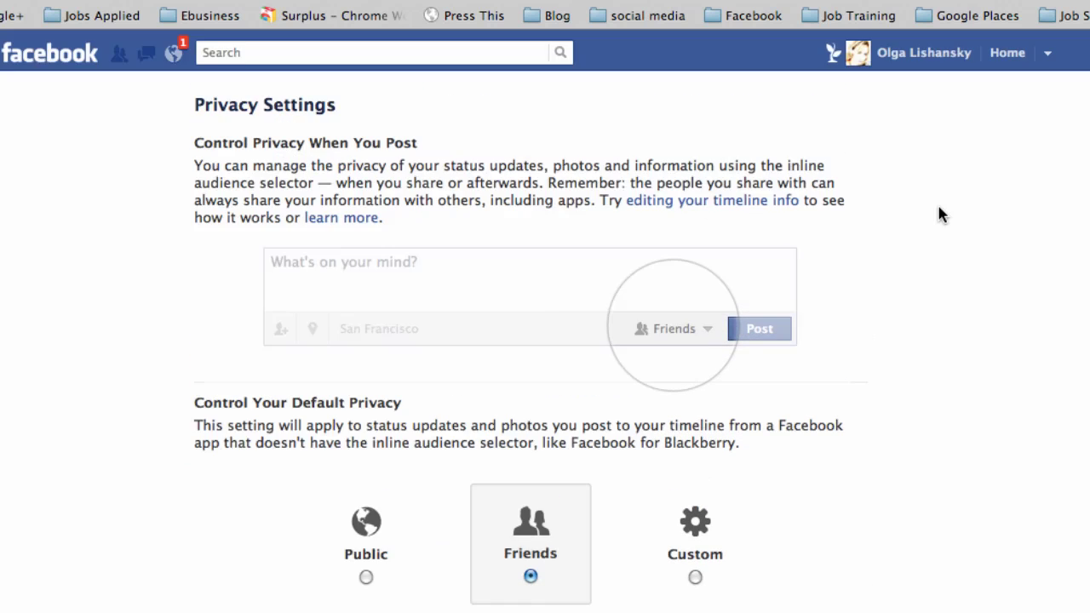
scroll(941, 214, "down", 2)
scroll(940, 214, "up", 2)
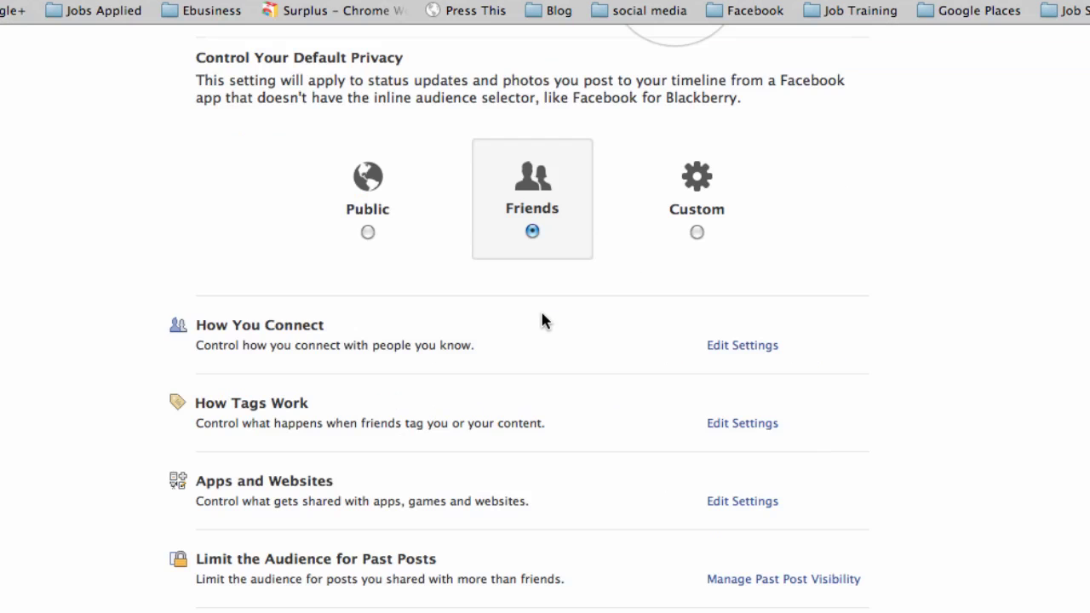
scroll(143, 445, "up", 5)
scroll(144, 451, "down", 8)
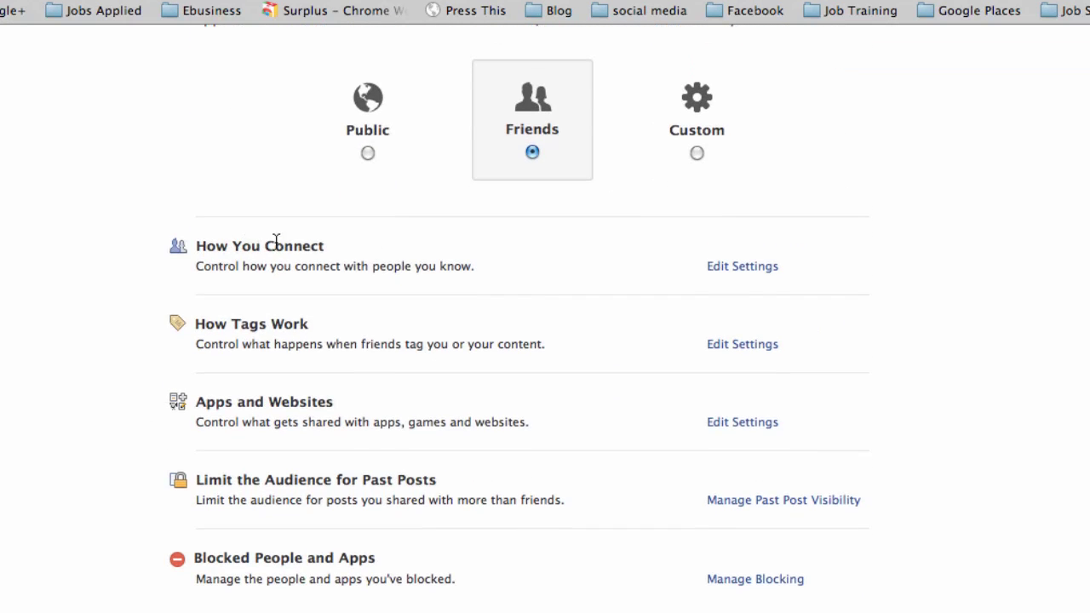
left_click(763, 267)
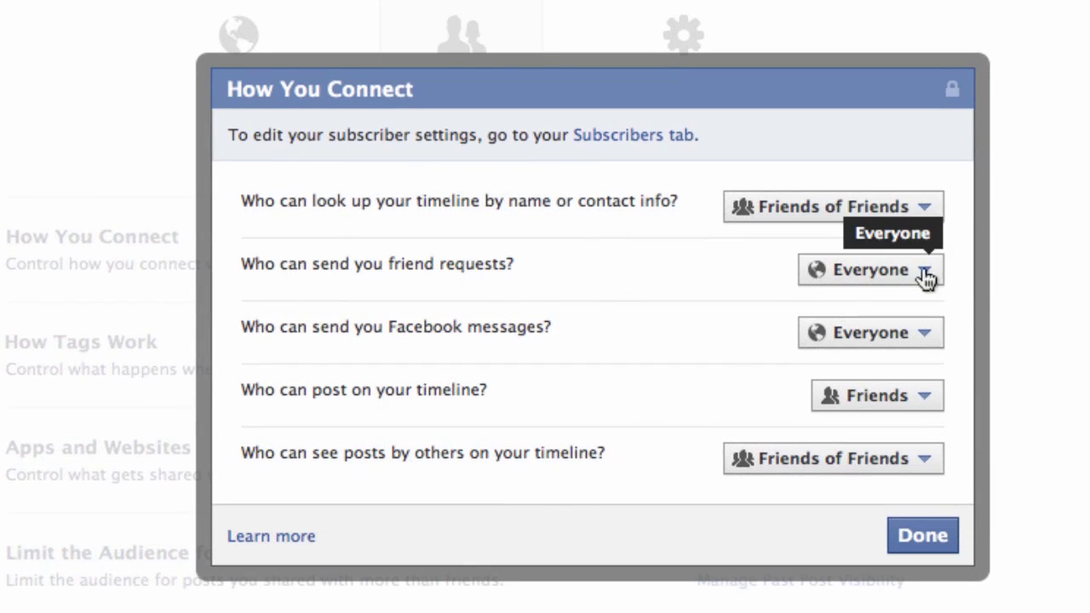
left_click(857, 272)
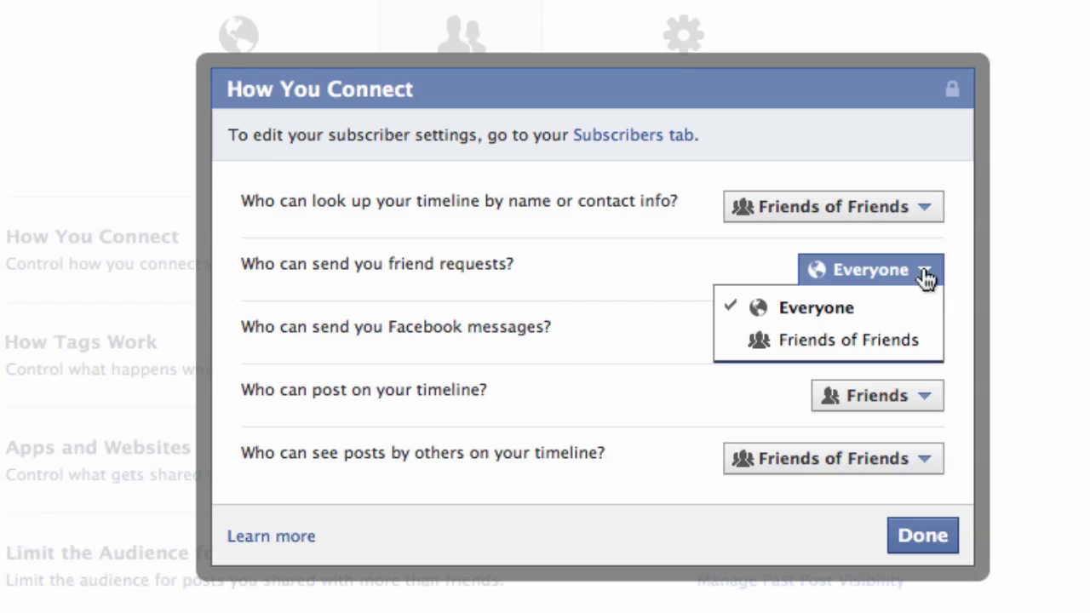
left_click(707, 255)
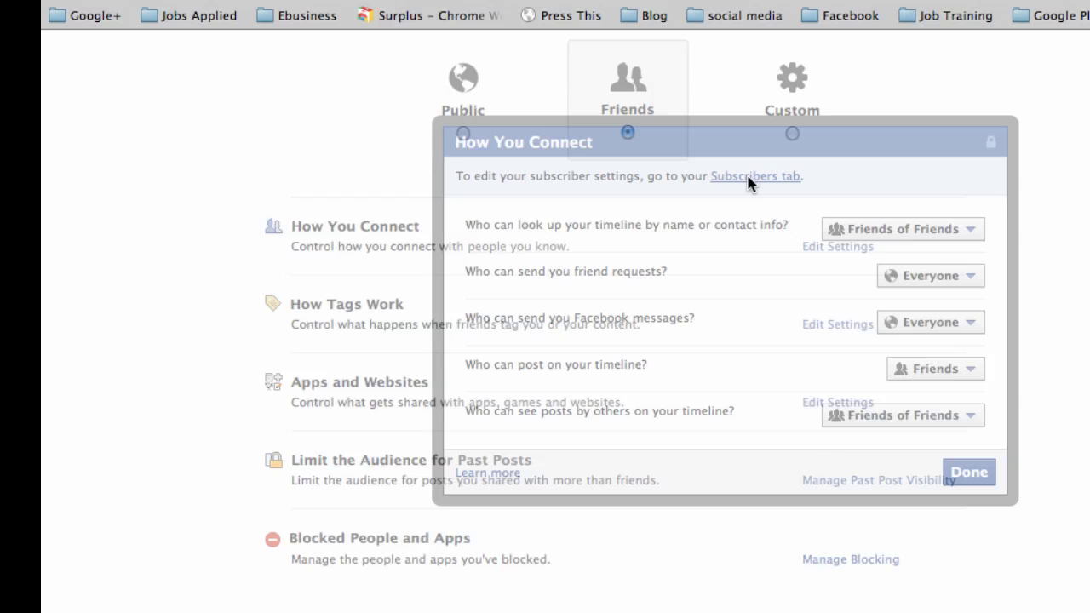
left_click(630, 138)
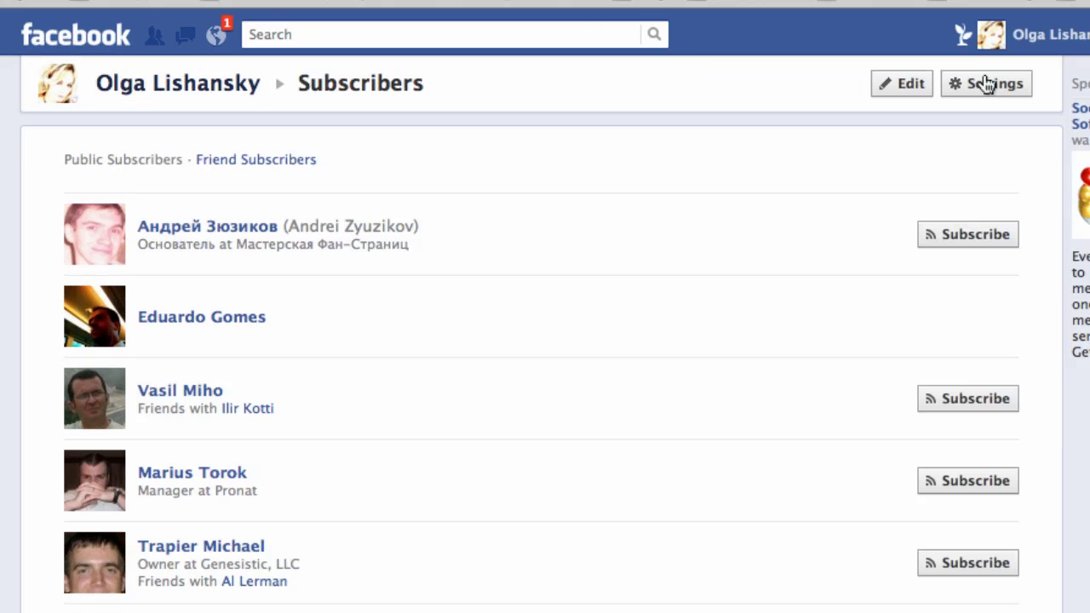
left_click(868, 96)
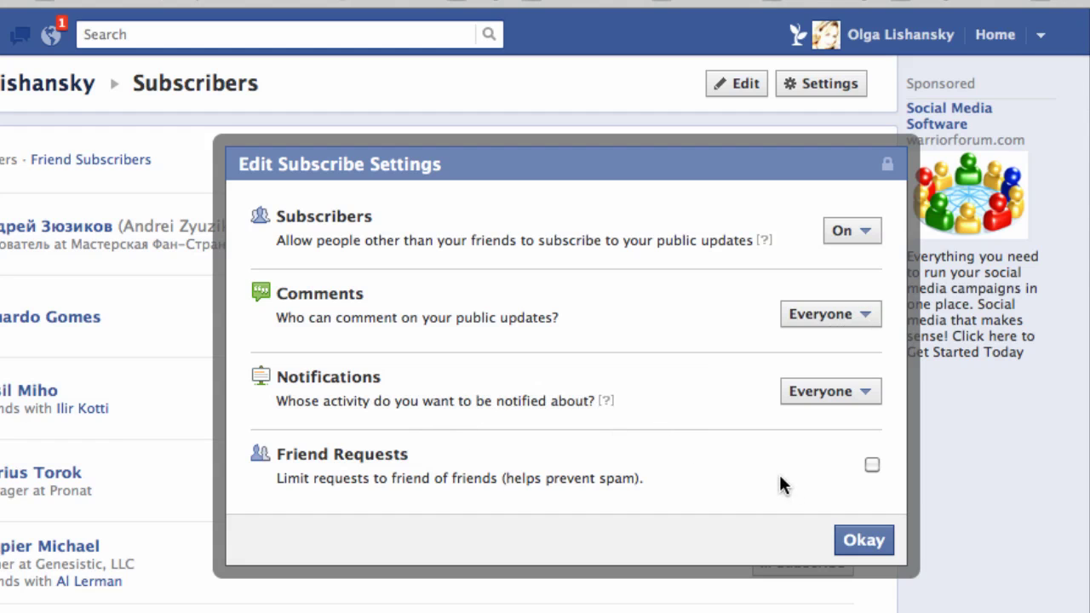
left_click(863, 540)
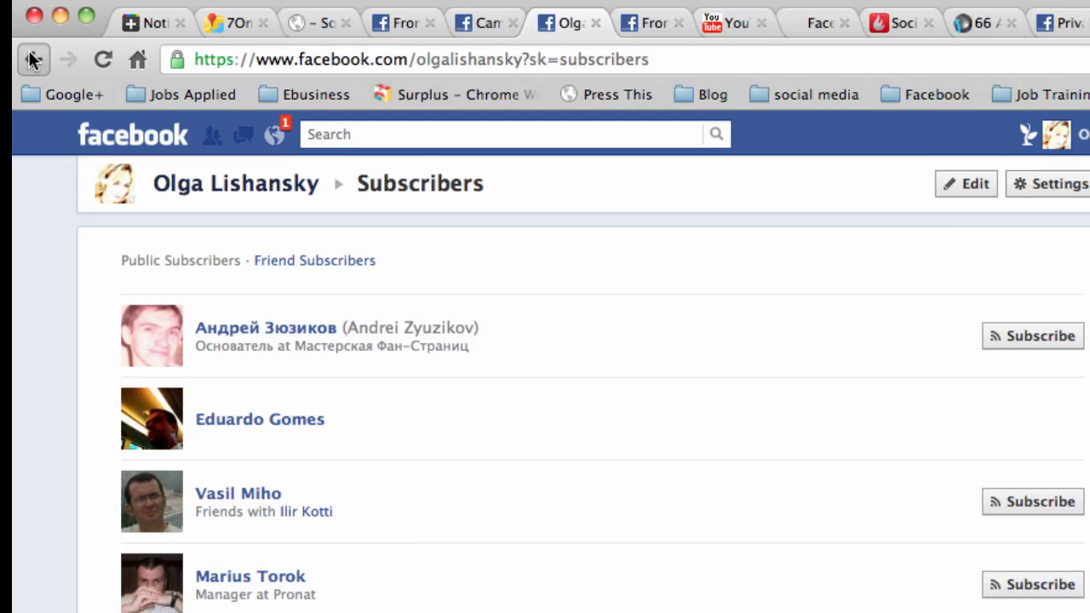
Back in Privacy Settings, open How Tags Work, turn Timeline Review on and check Tag Review.
left_click(23, 64)
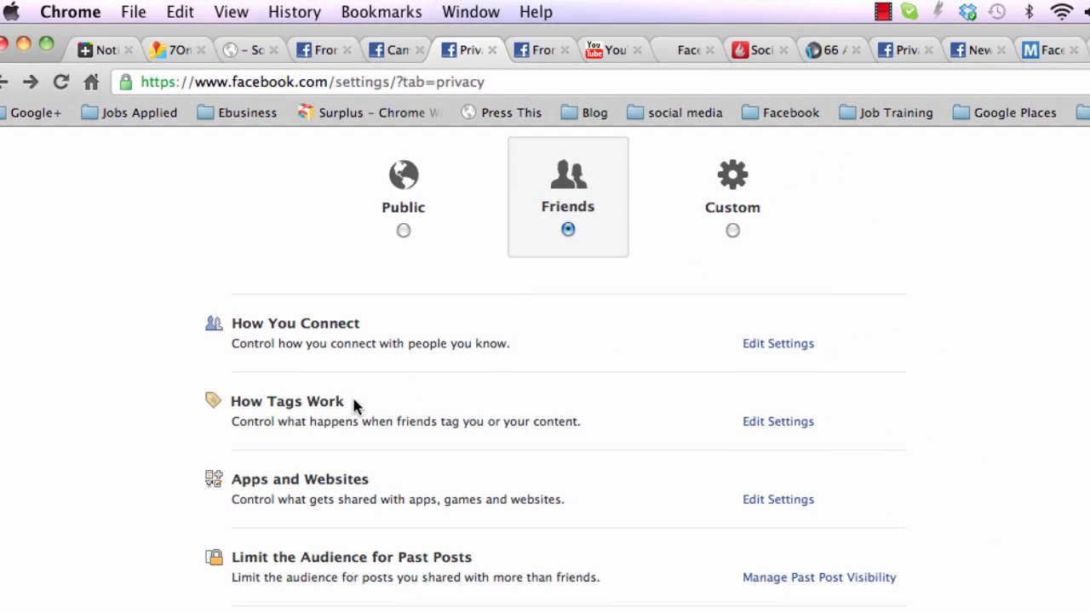
left_click(779, 422)
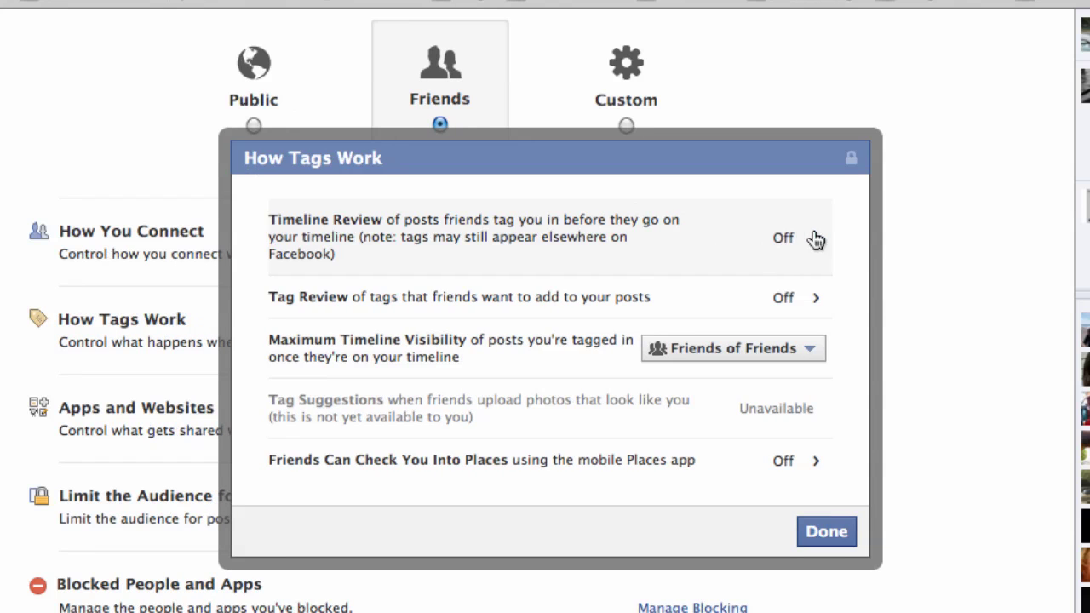
left_click(815, 240)
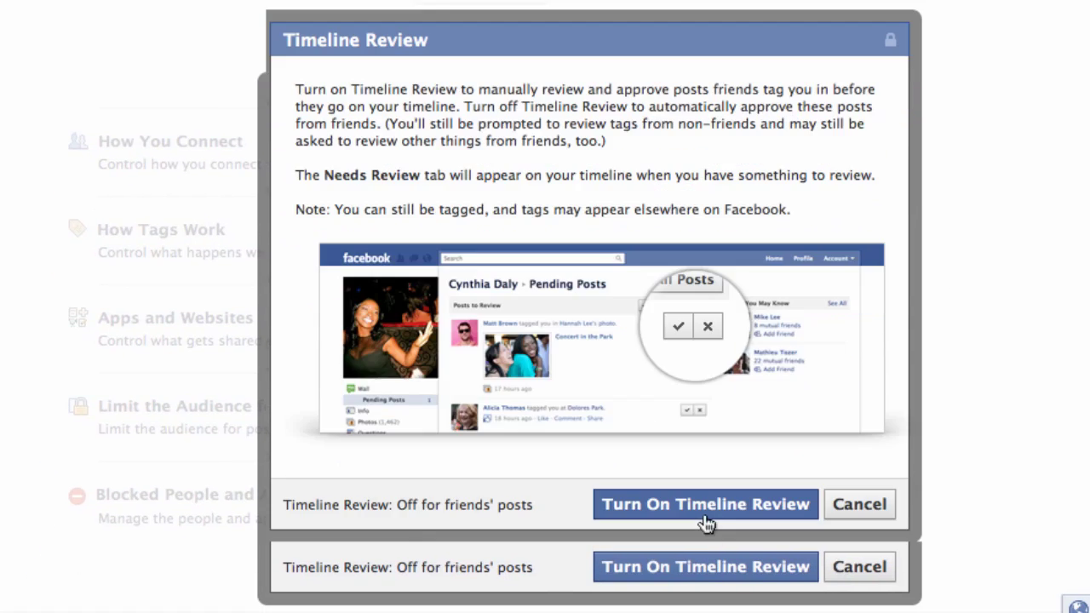
left_click(700, 578)
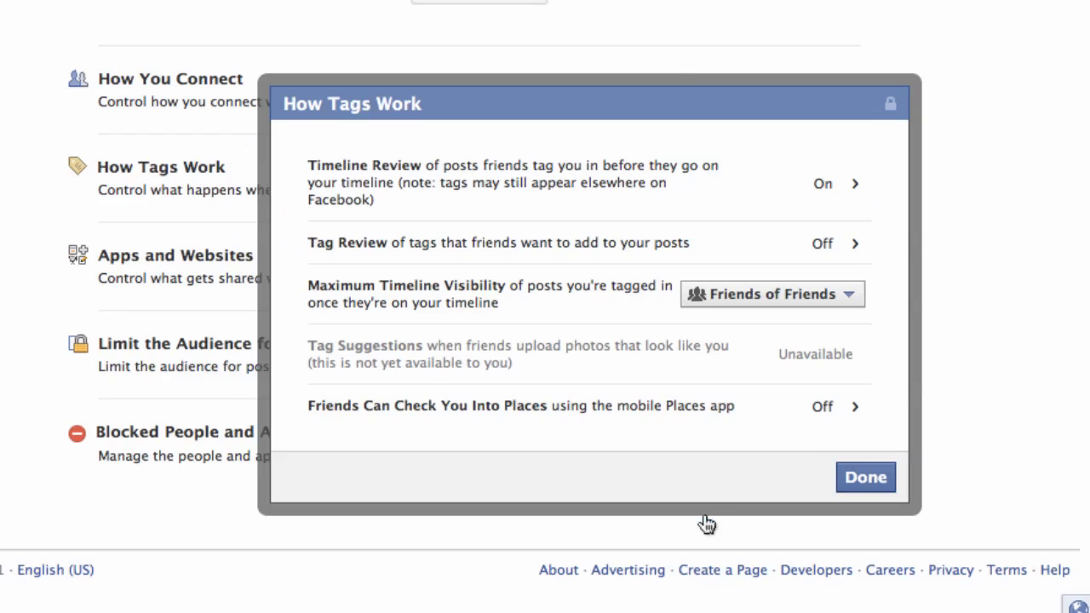
left_click(852, 245)
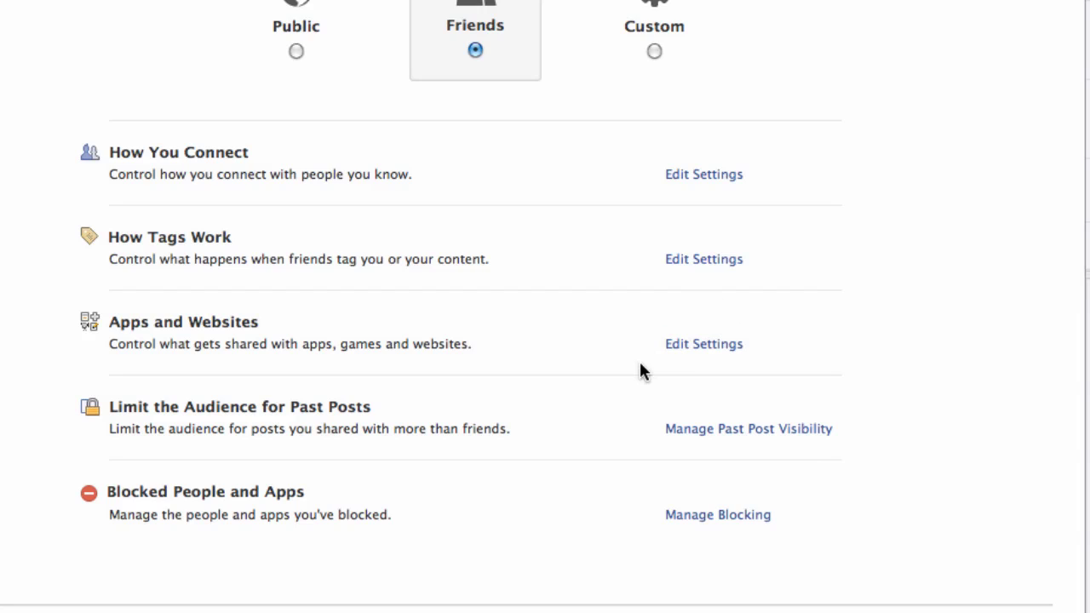
Open the Apps you use settings under Apps and Websites and scroll the authorized app list.
left_click(703, 344)
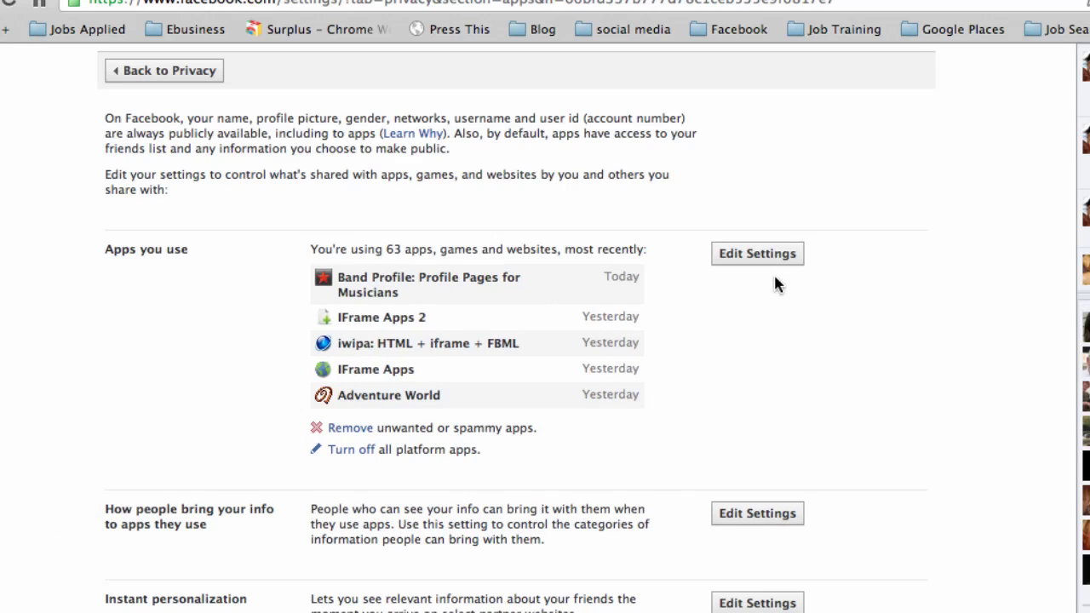
left_click(765, 253)
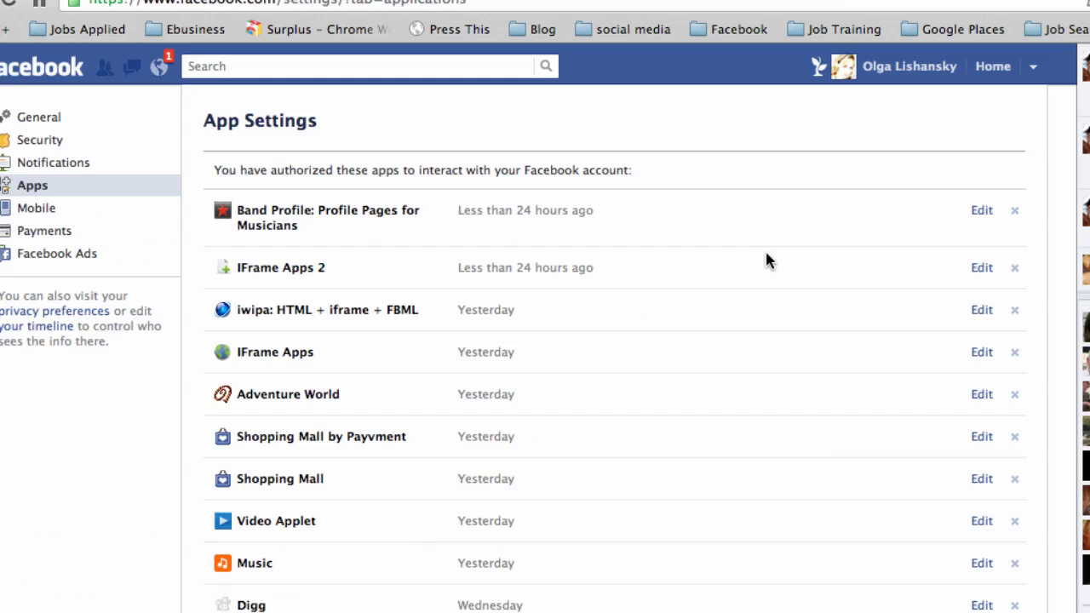
scroll(766, 254, "down", 15)
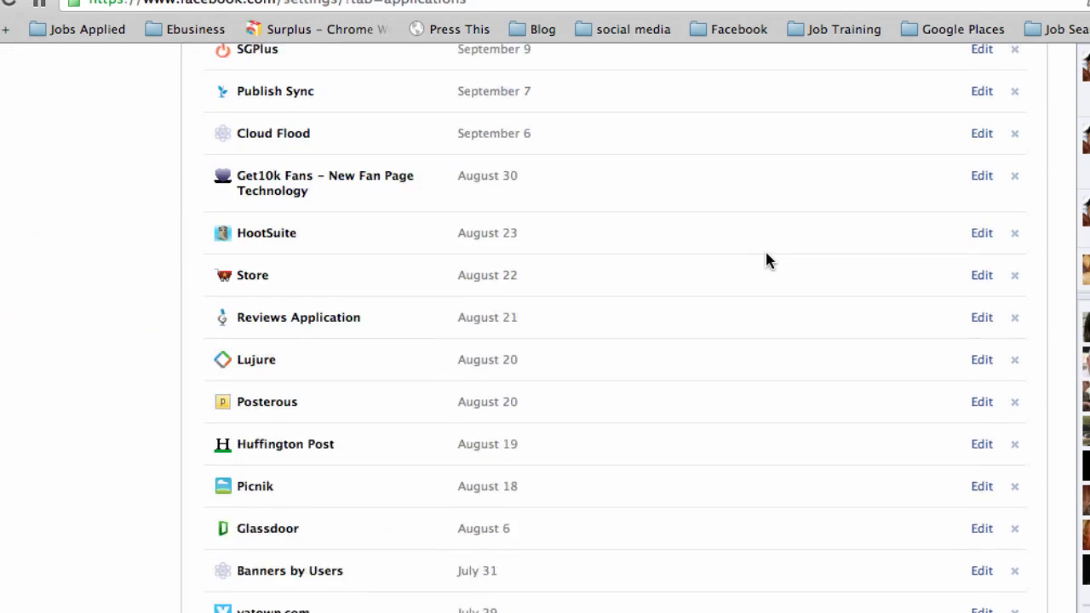
scroll(766, 254, "up", 15)
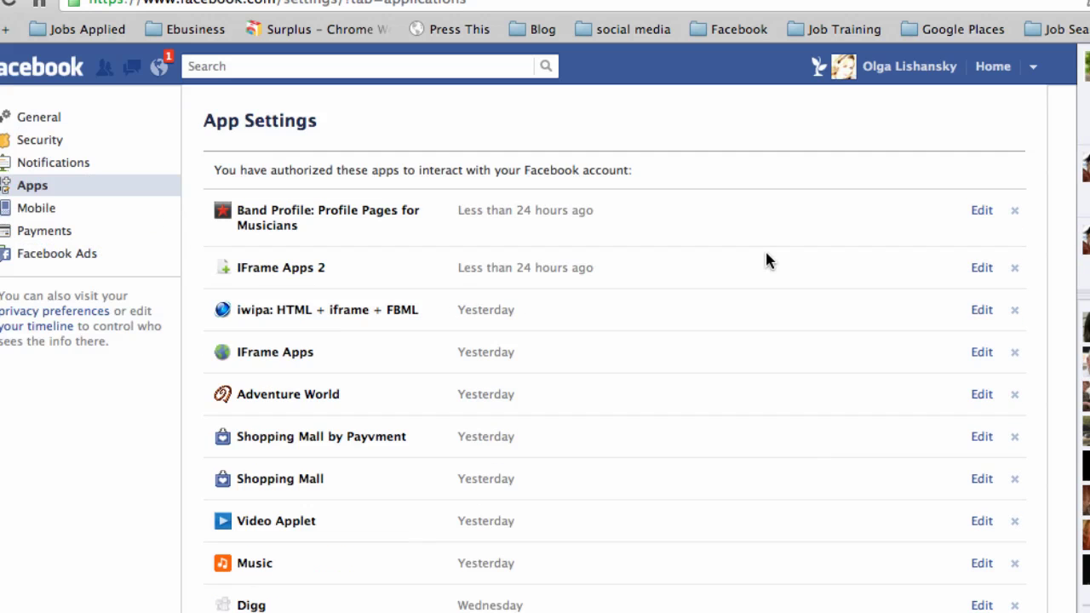
scroll(818, 479, "down", 12)
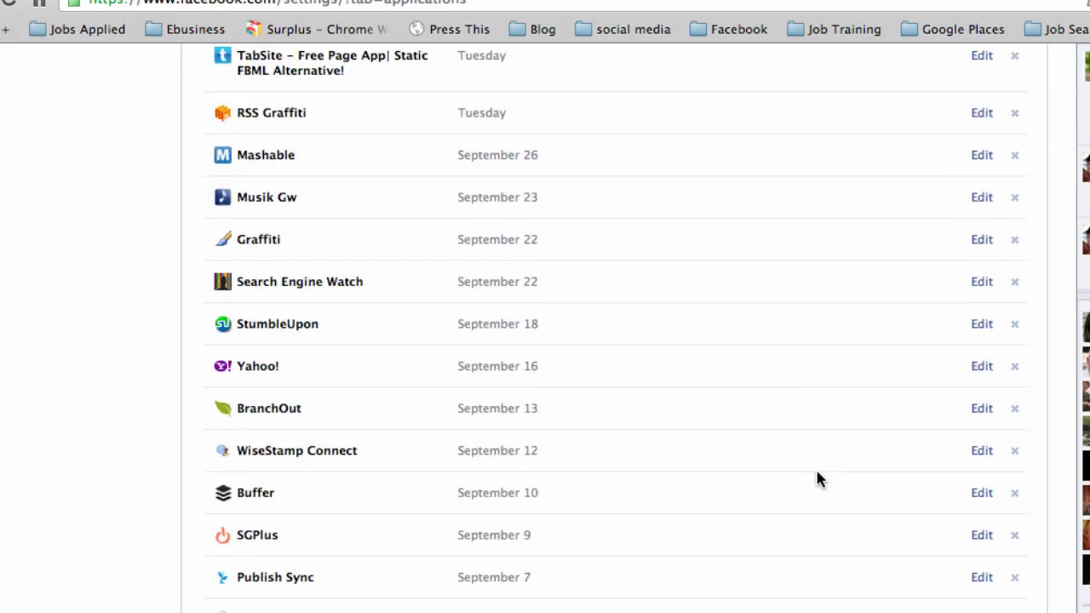
scroll(818, 479, "up", 12)
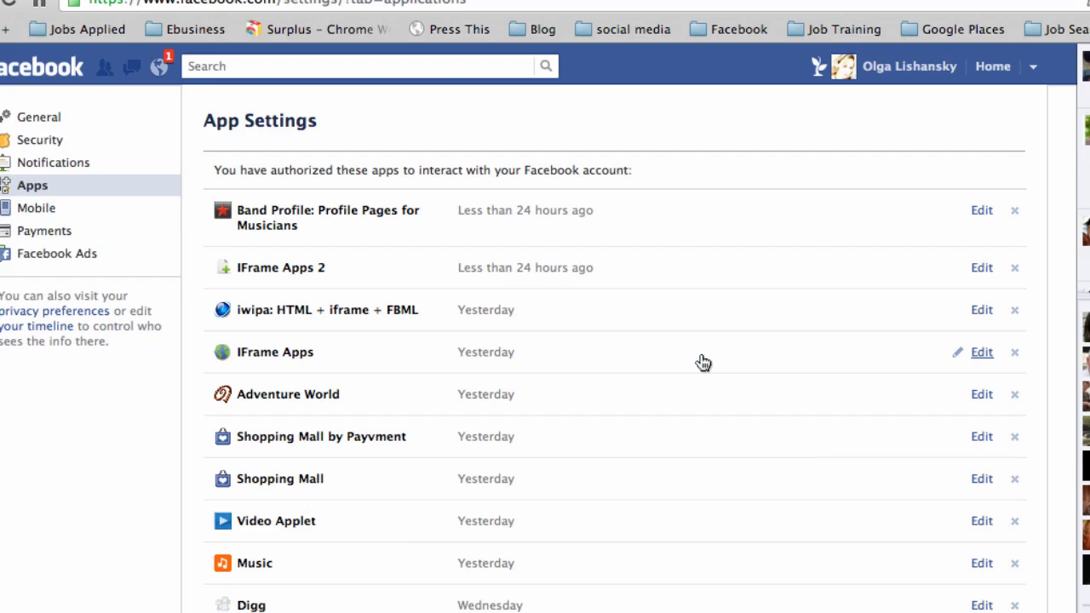
Give Band Profile's app activity a custom Friends audience and save the setting.
left_click(982, 212)
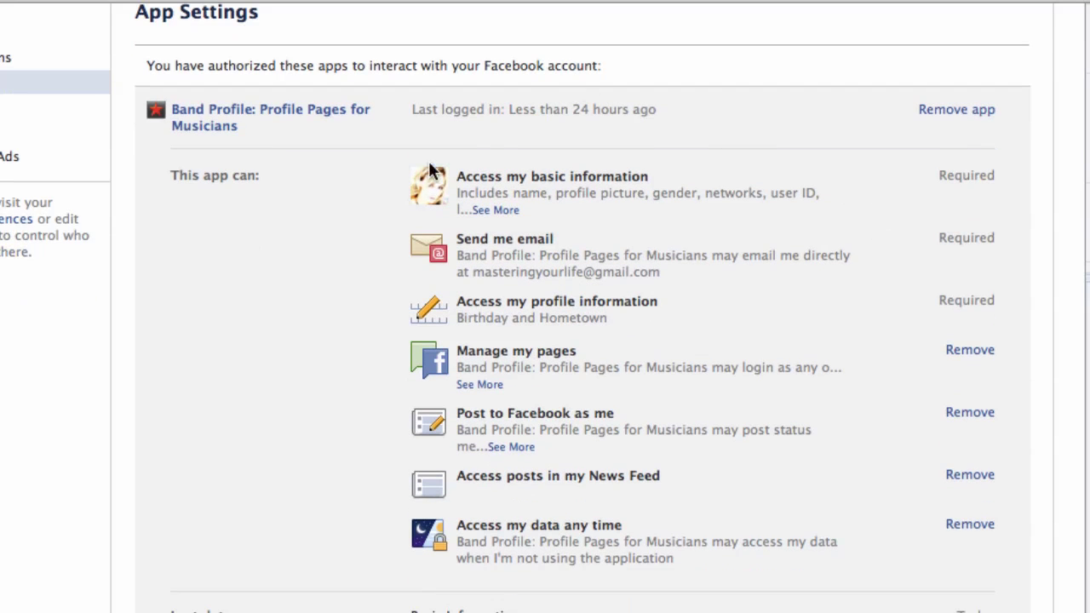
scroll(815, 217, "down", 3)
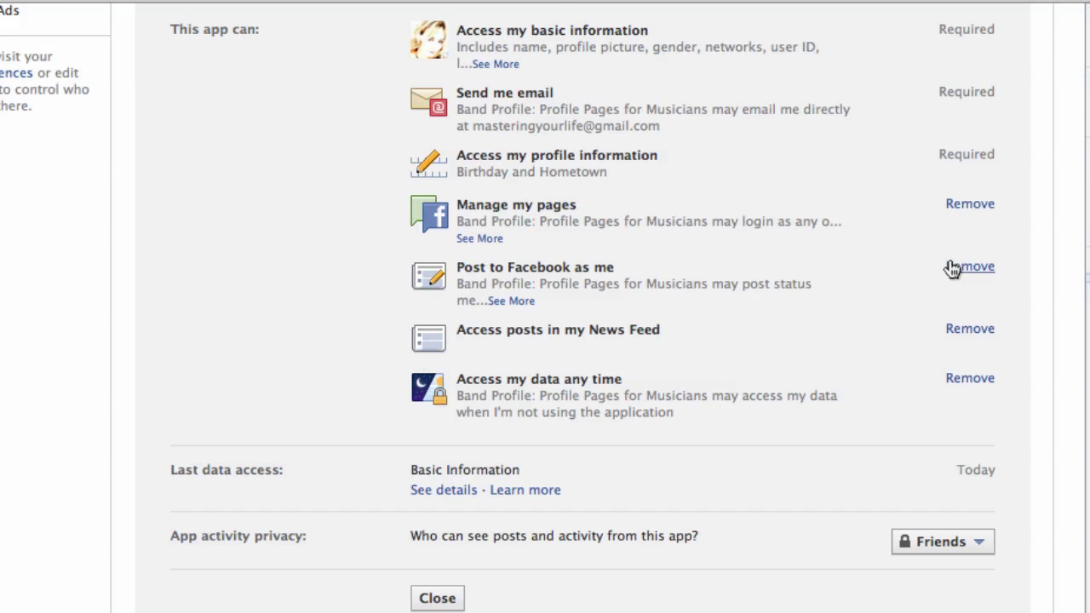
scroll(810, 305, "down", 4)
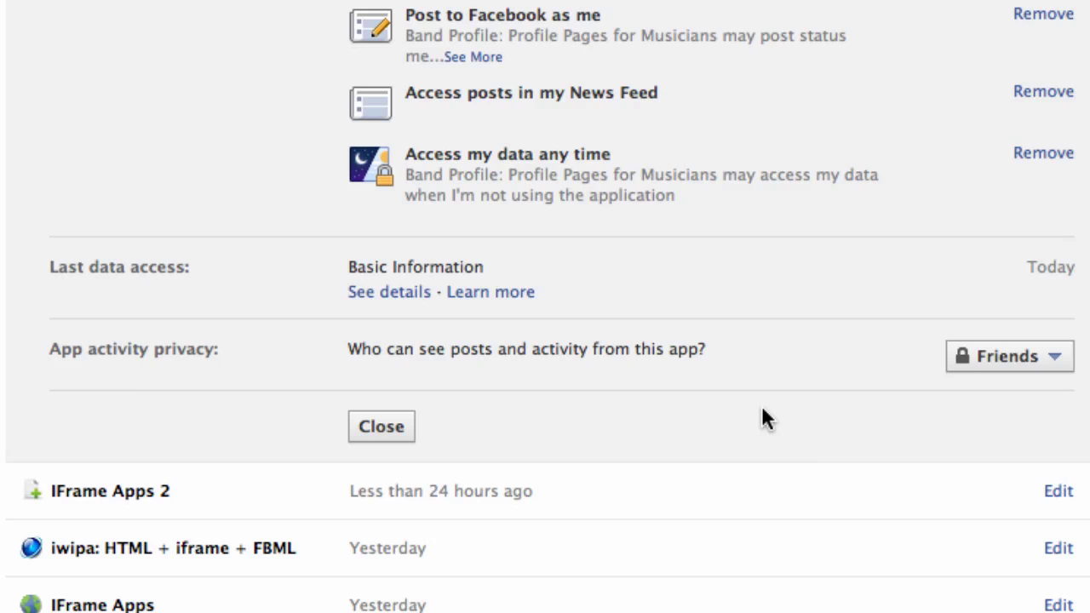
left_click(1054, 366)
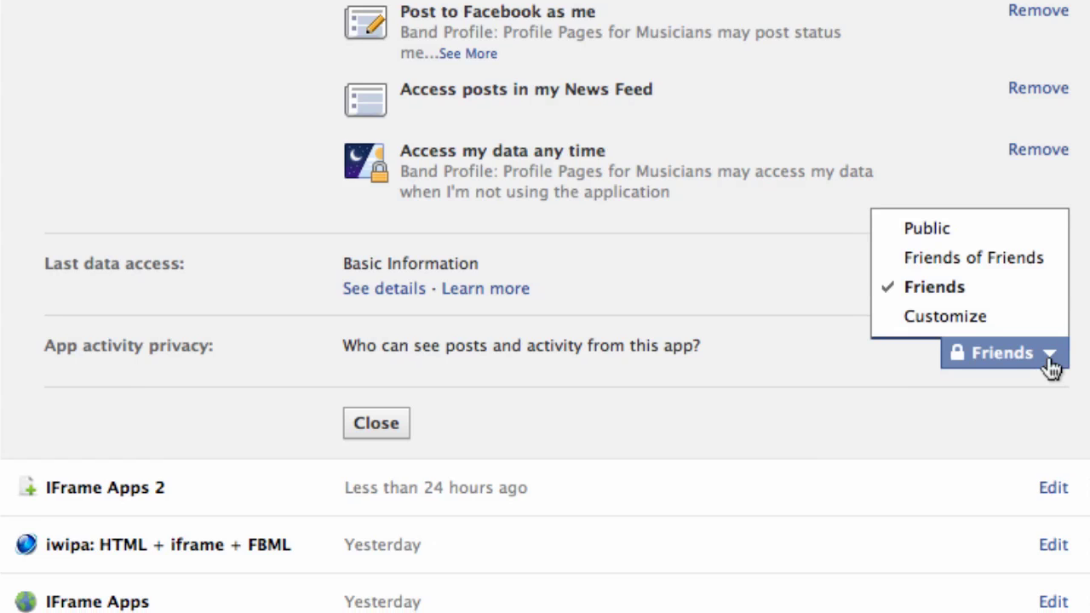
left_click(959, 316)
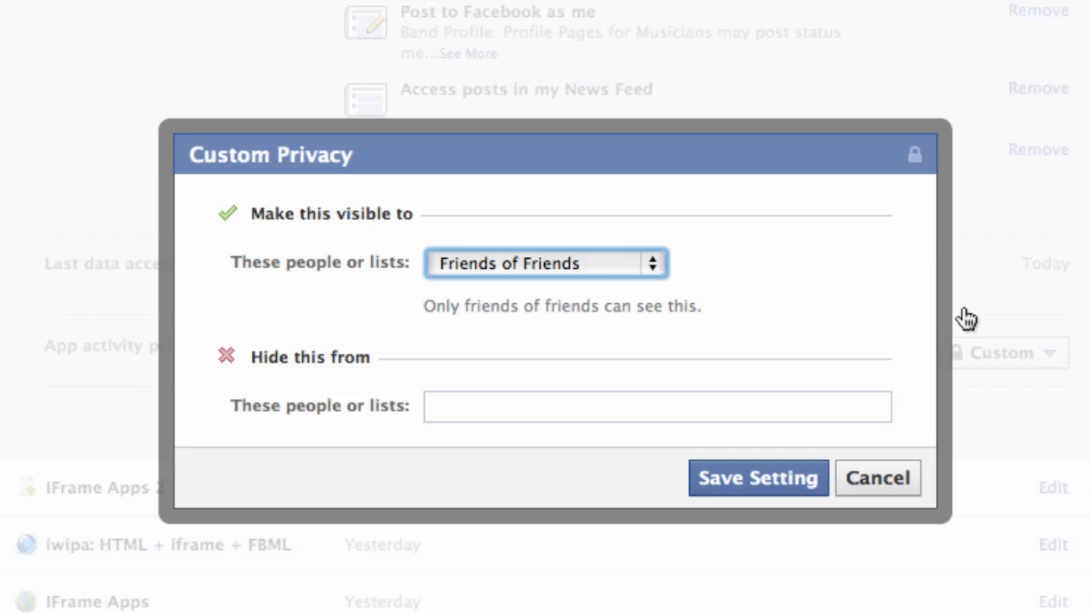
left_click(652, 271)
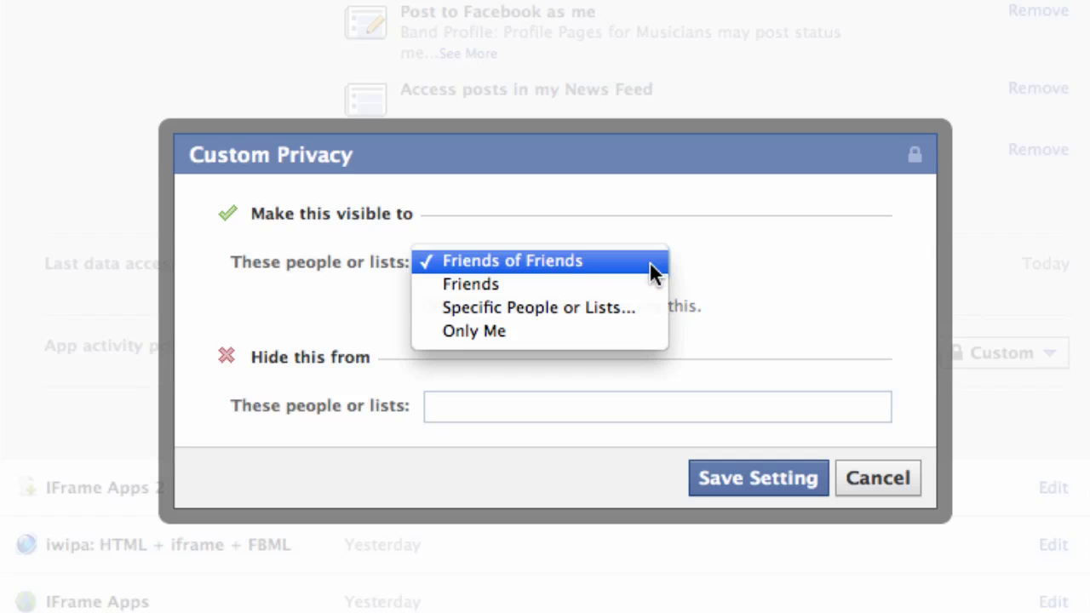
left_click(528, 331)
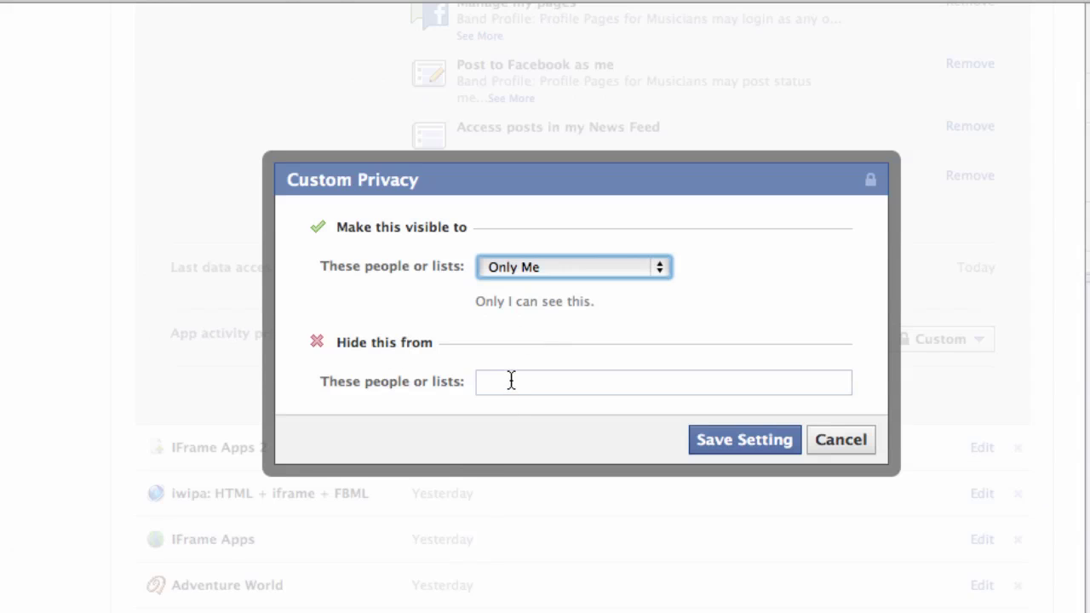
key("Up")
key("Up")
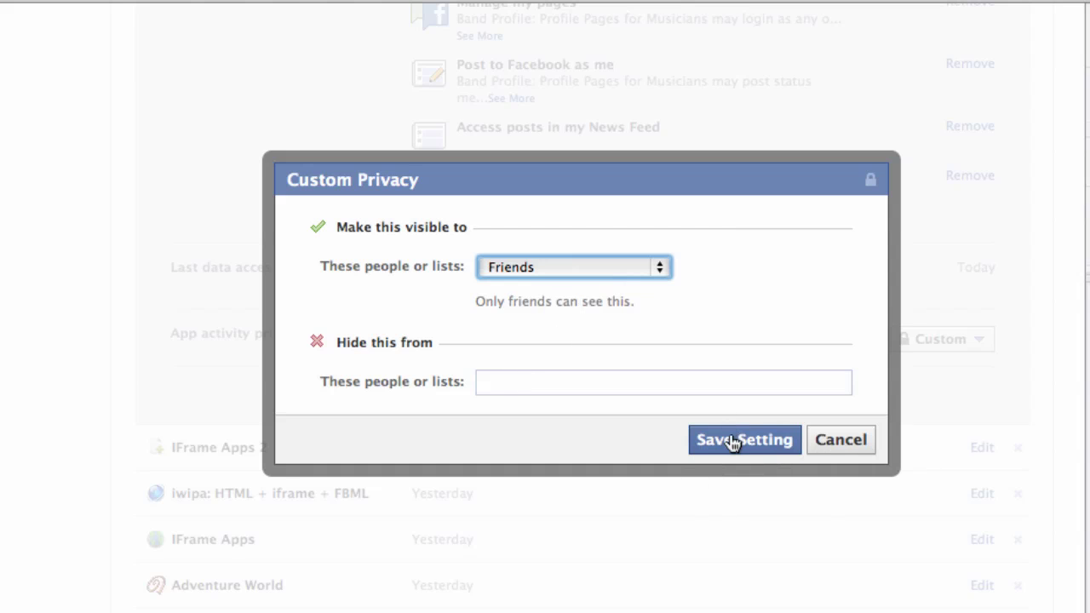
left_click(732, 442)
Scroll the app settings page and go back to the News Feed.
scroll(781, 368, "down", 15)
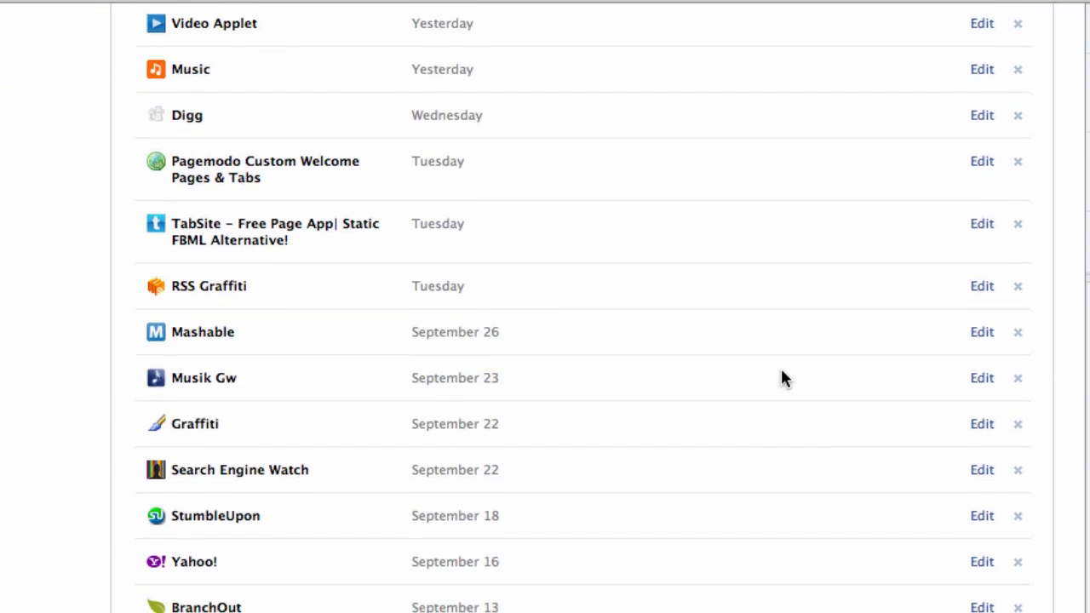
scroll(781, 377, "down", 20)
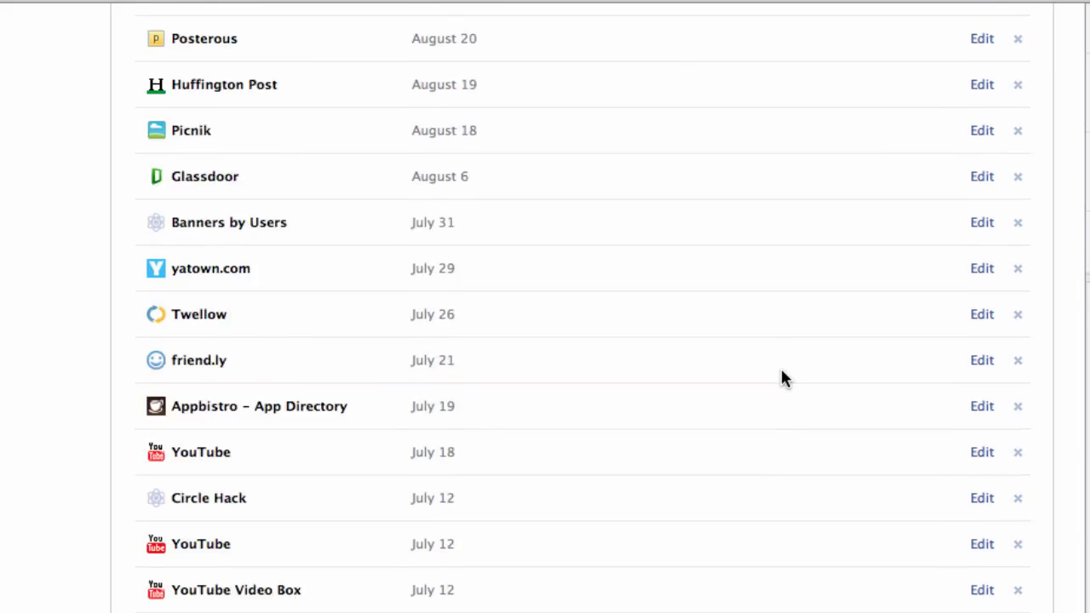
scroll(781, 377, "down", 3)
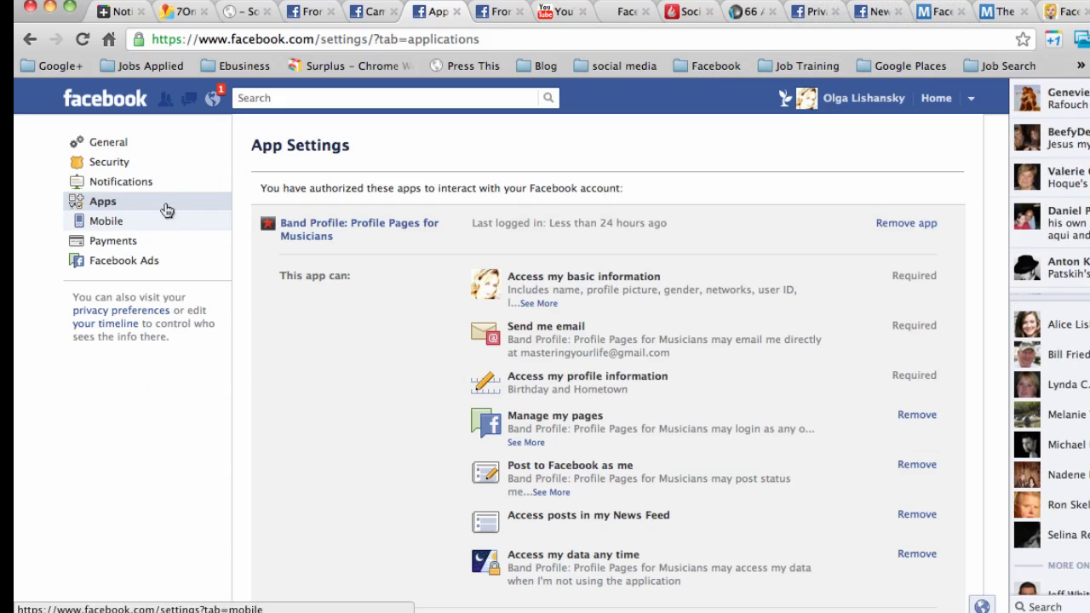
left_click(98, 91)
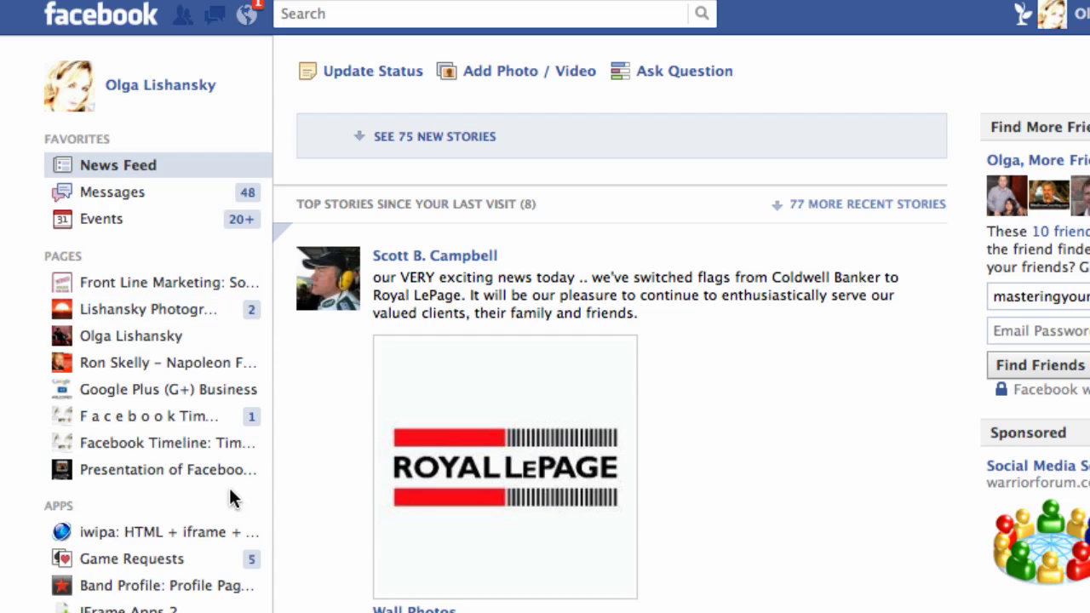
From the full apps list, open the Music app's settings, keep its activity at Friends, and close them.
left_click(245, 507)
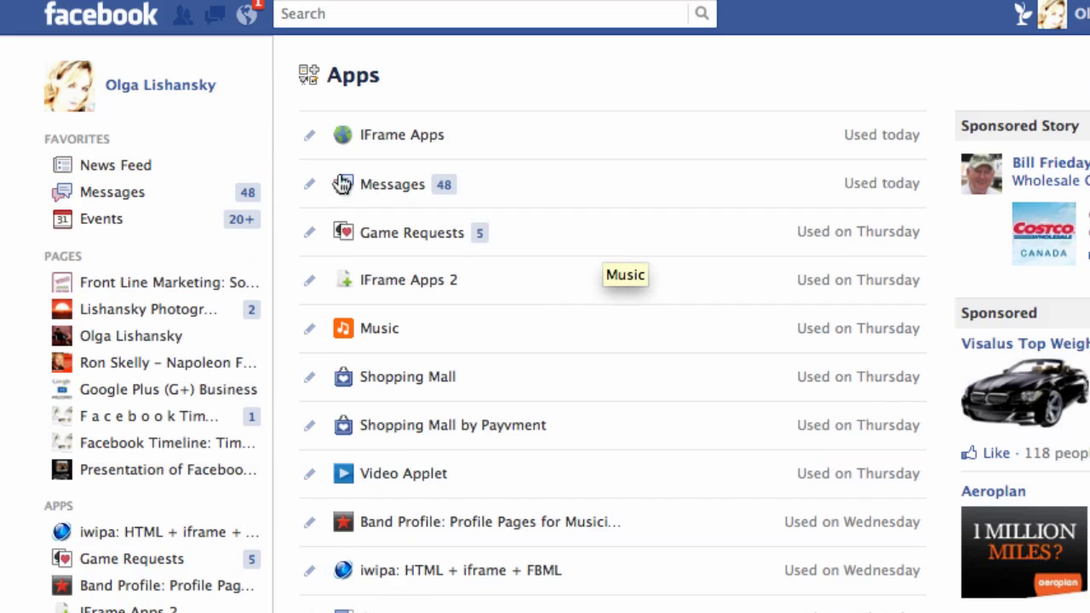
left_click(308, 330)
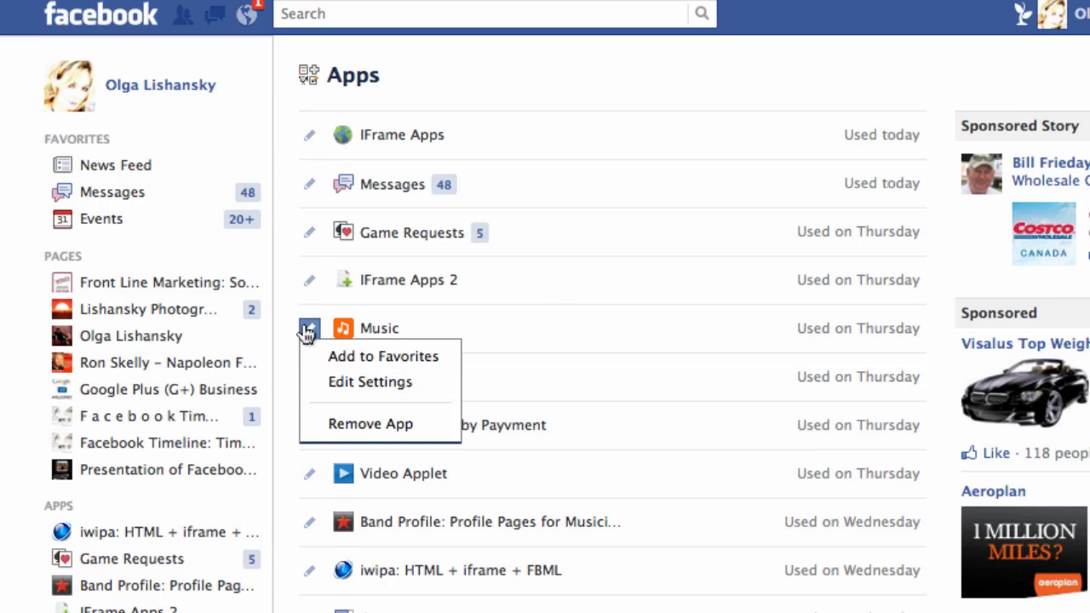
left_click(350, 381)
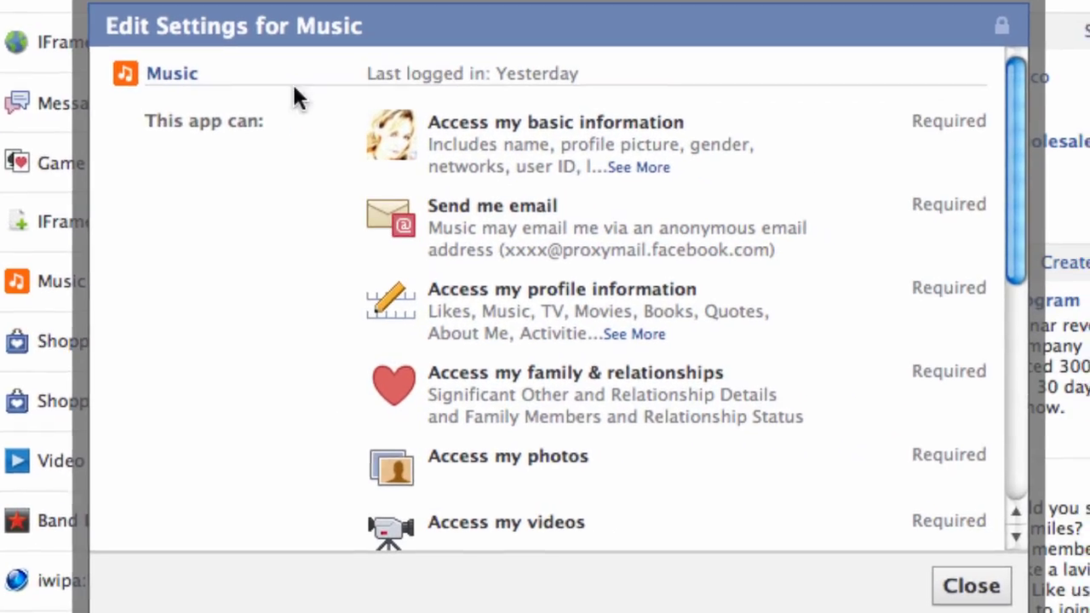
scroll(808, 178, "down", 10)
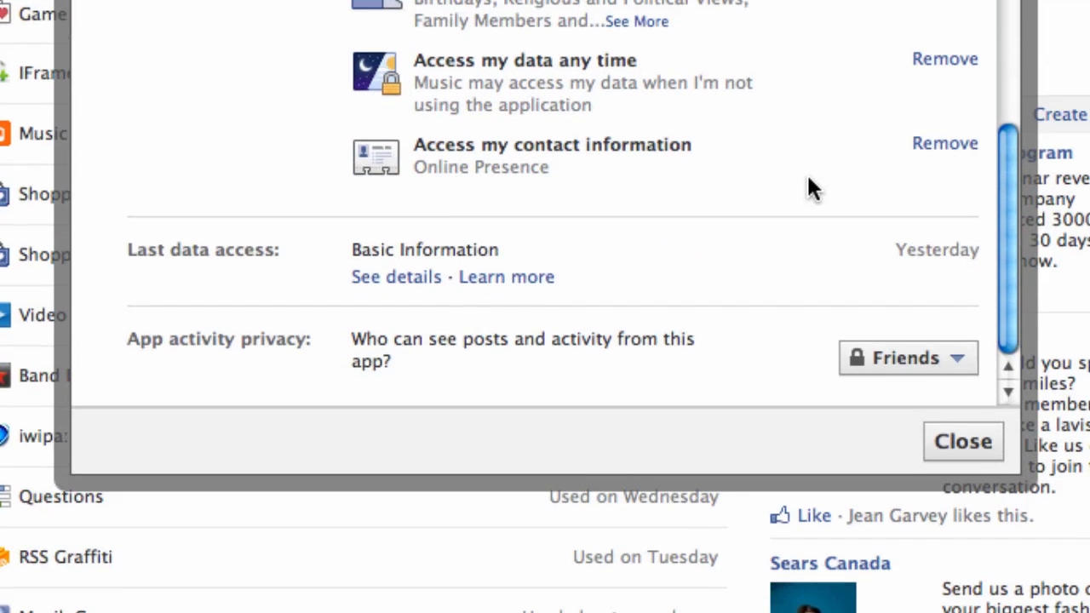
scroll(651, 176, "up", 10)
scroll(651, 176, "down", 10)
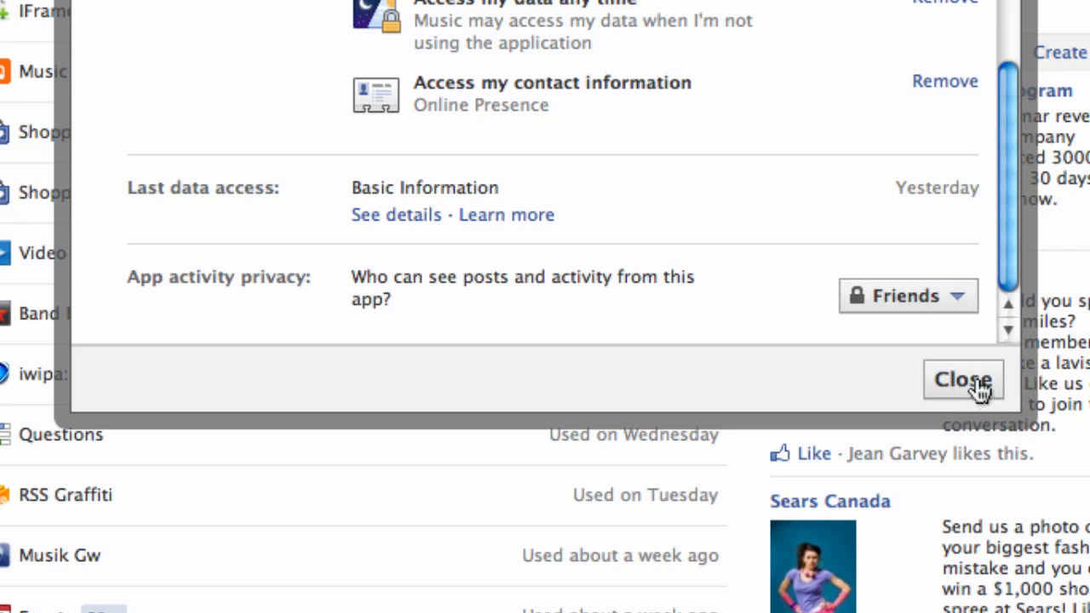
left_click(963, 381)
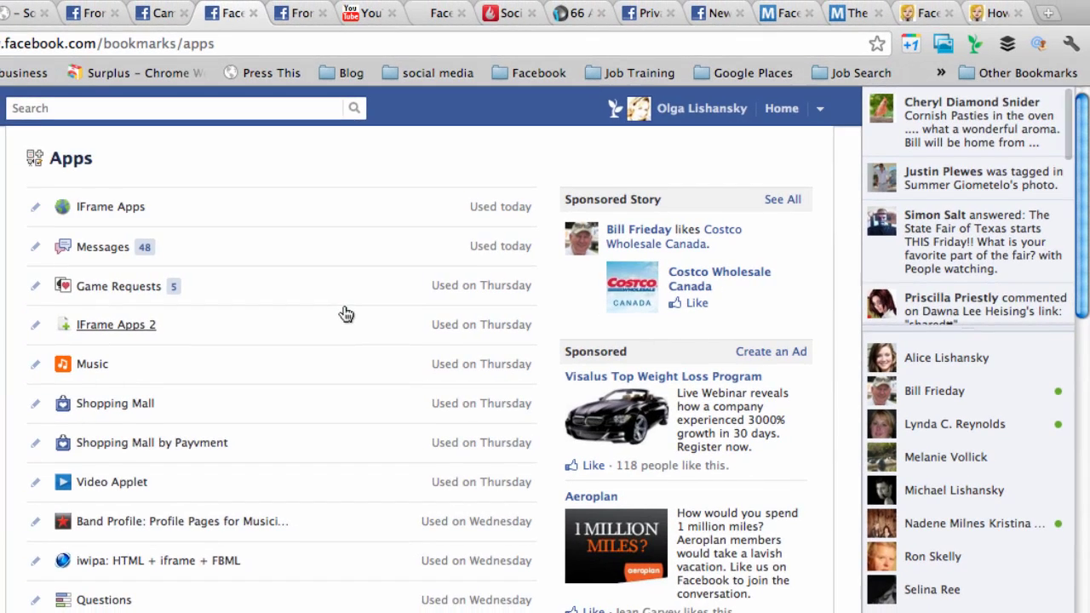
scroll(243, 319, "down", 1)
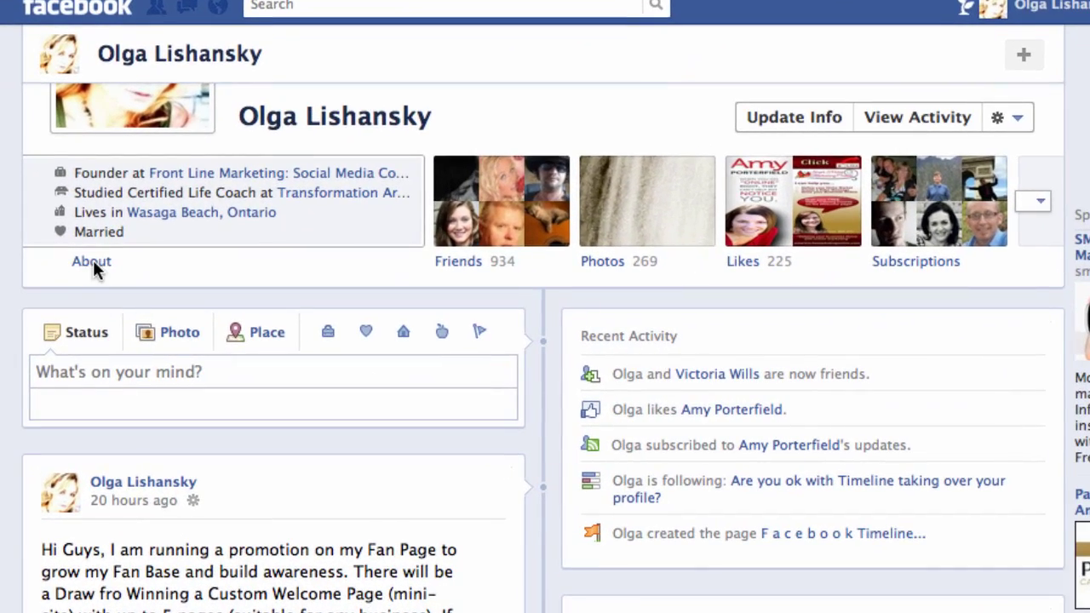
Open About, edit Work and Education, and check its audience is still Friends.
left_click(85, 278)
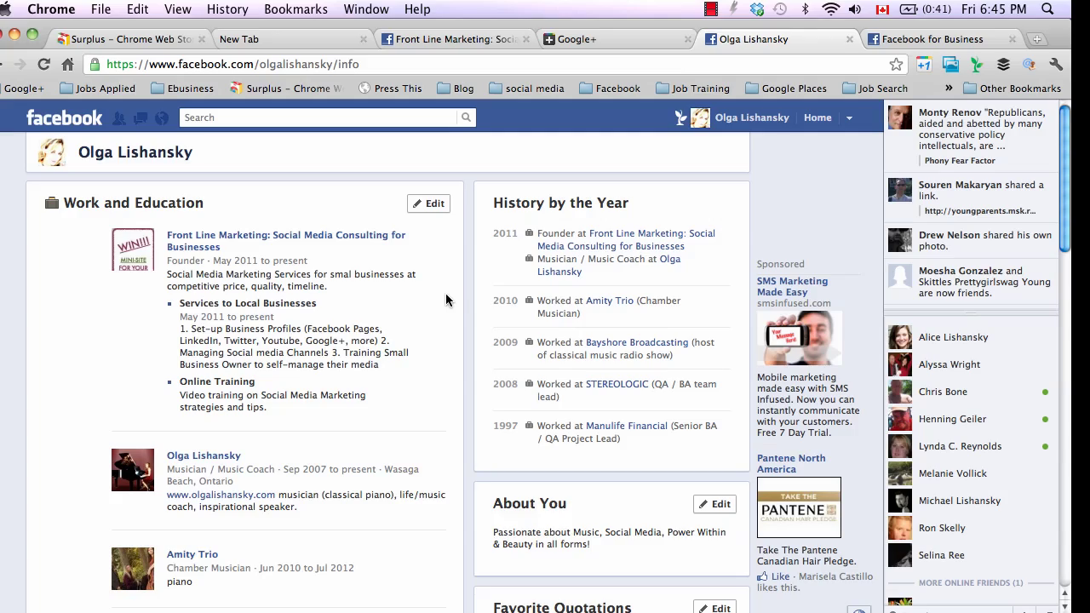
left_click(435, 207)
left_click(430, 239)
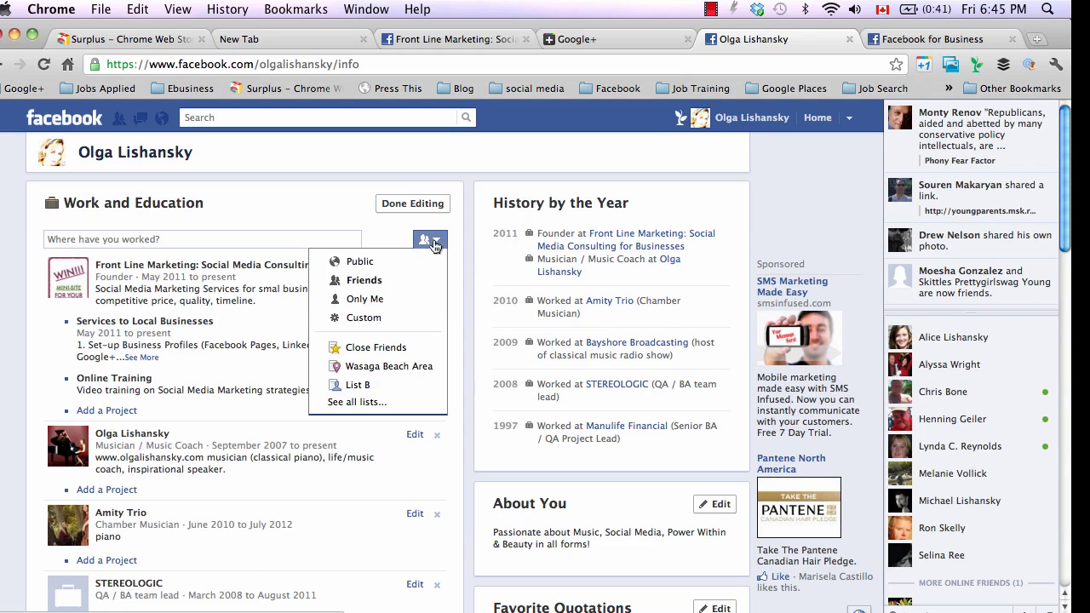
left_click(367, 223)
scroll(365, 223, "down", 5)
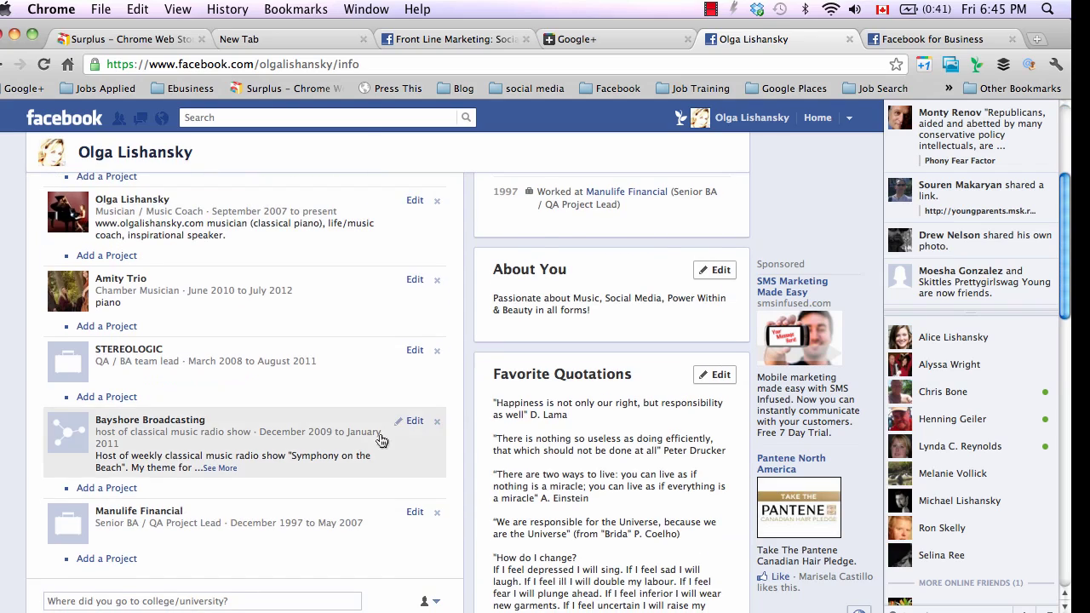
Check the album audiences, including Wall Photos, and the shared link post's edit options.
key("super+bracketleft")
scroll(463, 366, "down", 2)
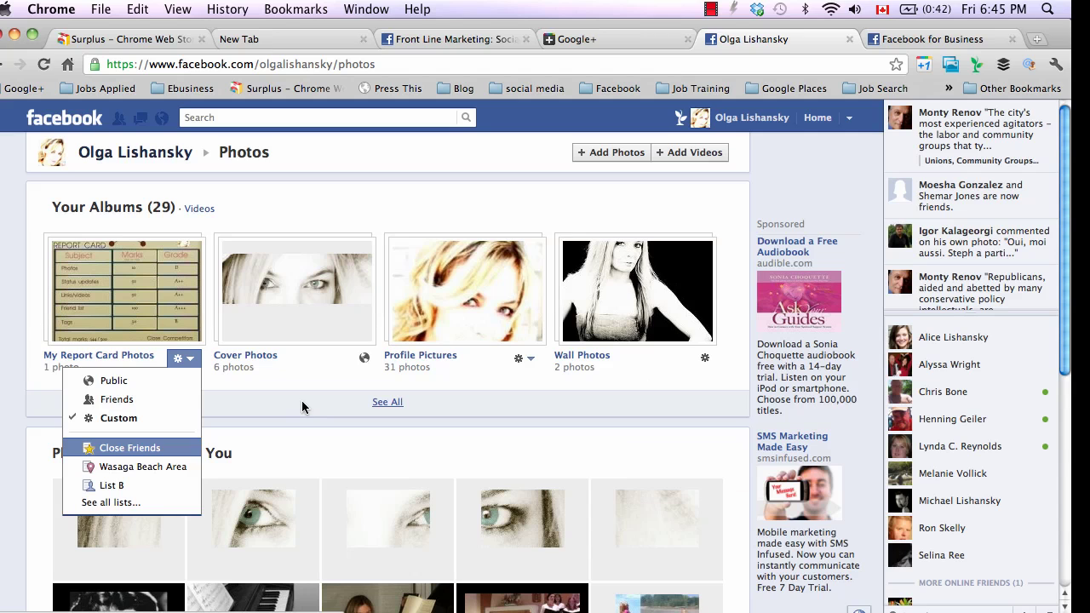
key("Up")
key("Up")
key("Up")
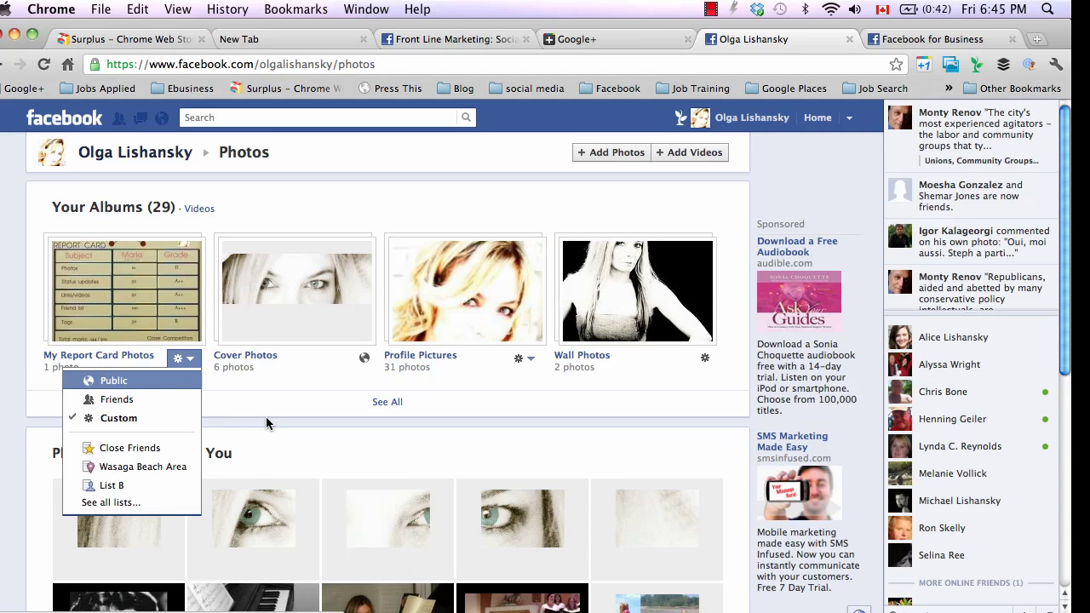
key("Escape")
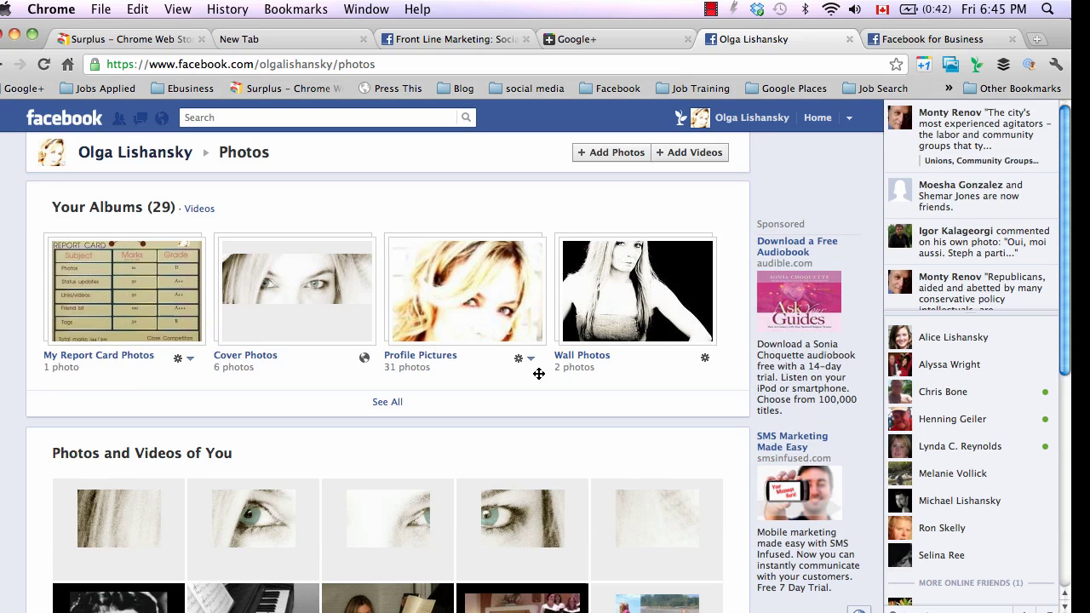
left_click(704, 359)
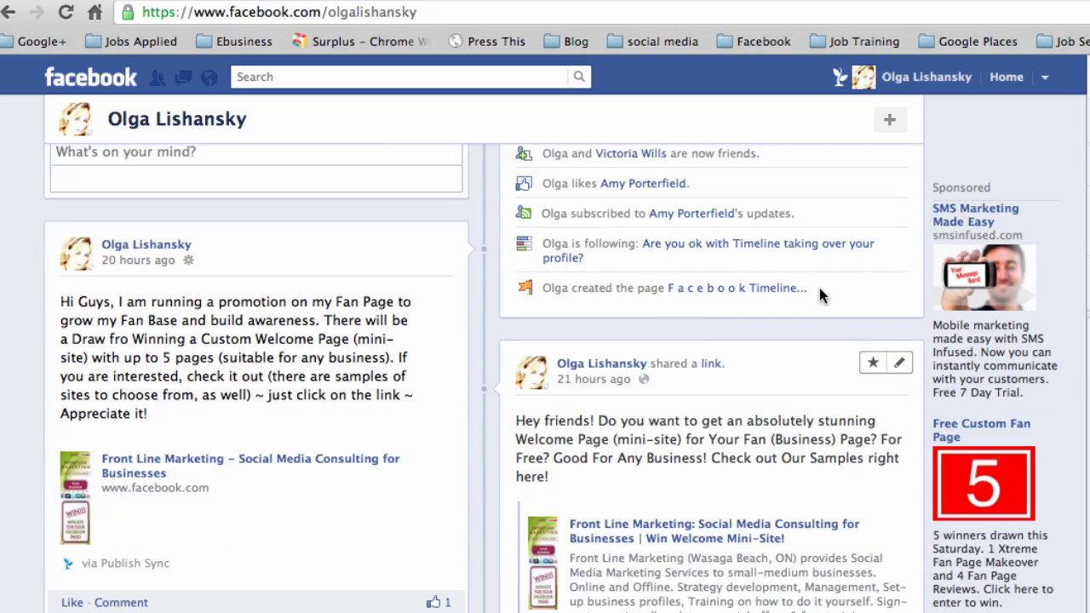
scroll(818, 293, "down", 1)
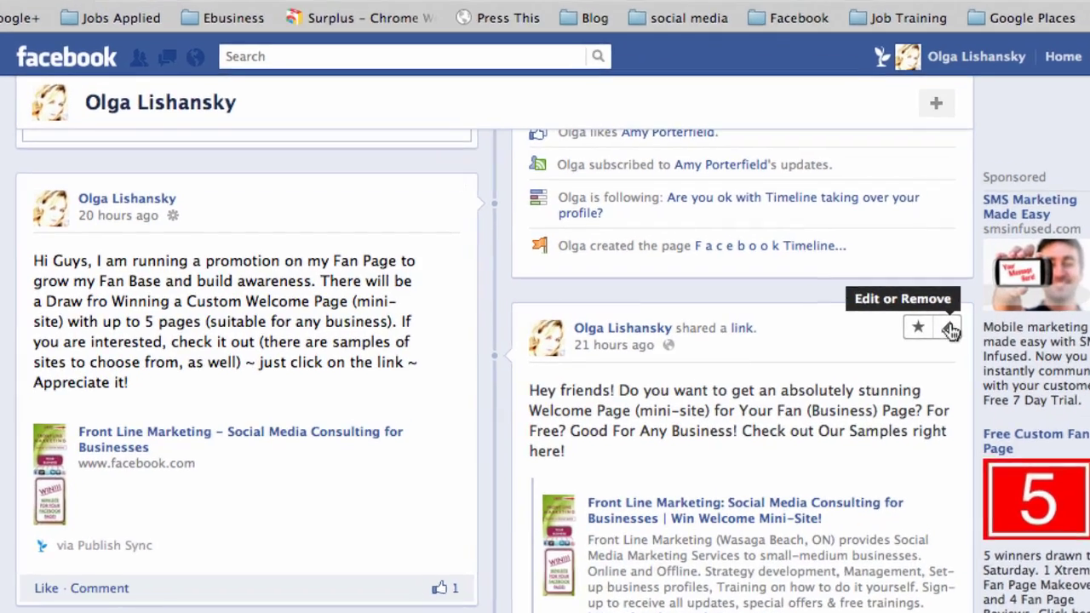
left_click(903, 328)
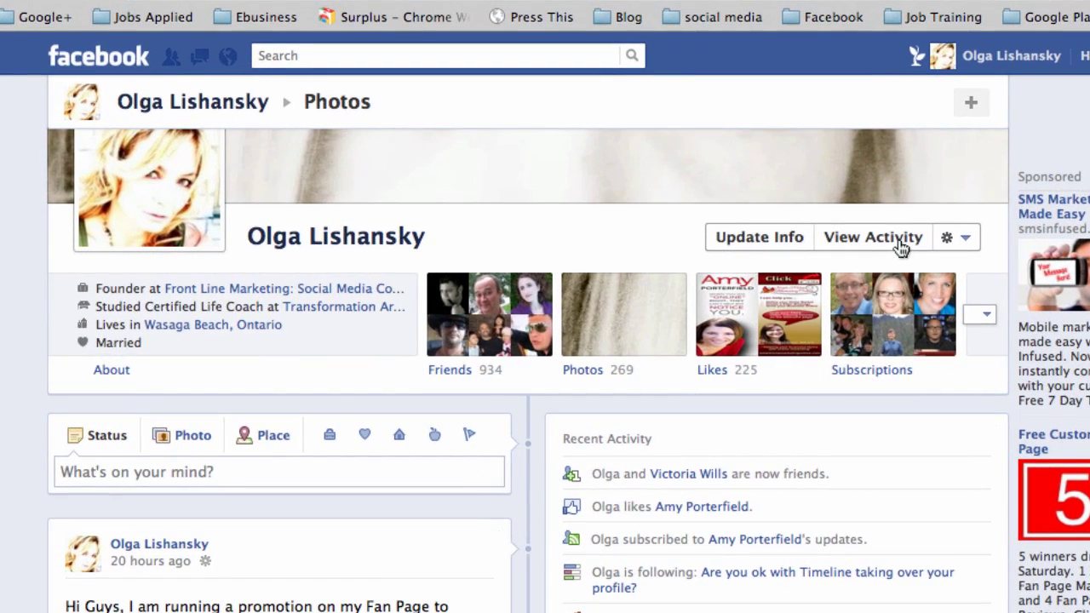
left_click(901, 244)
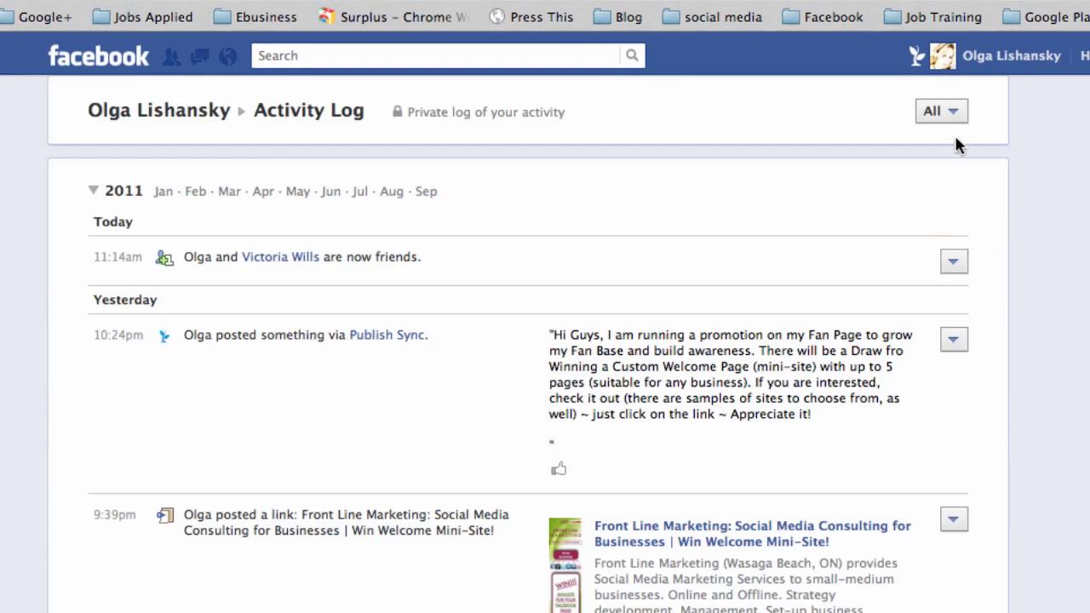
left_click(951, 112)
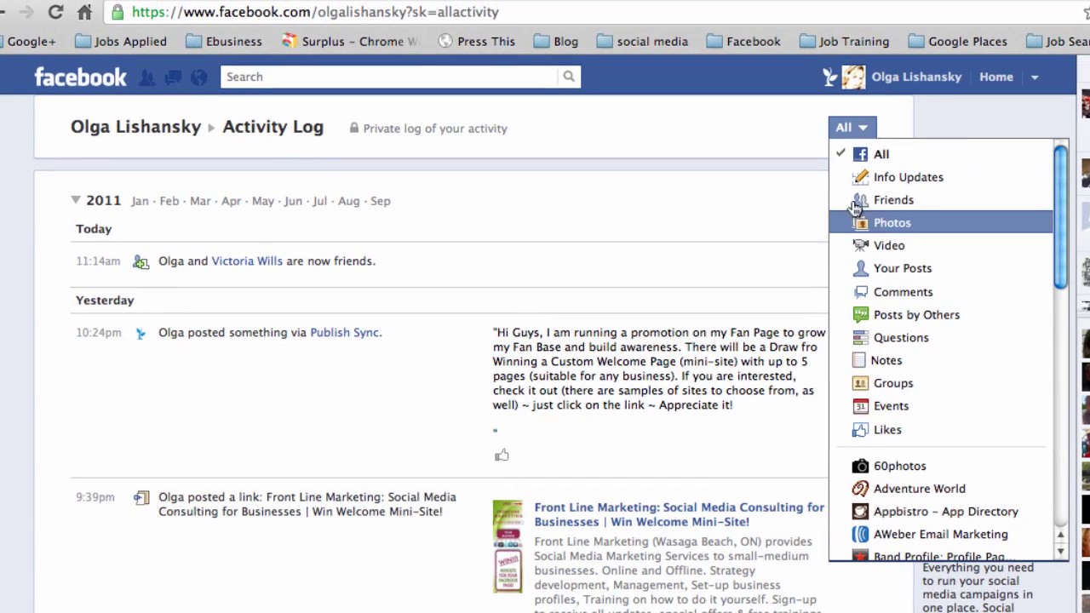
left_click(763, 206)
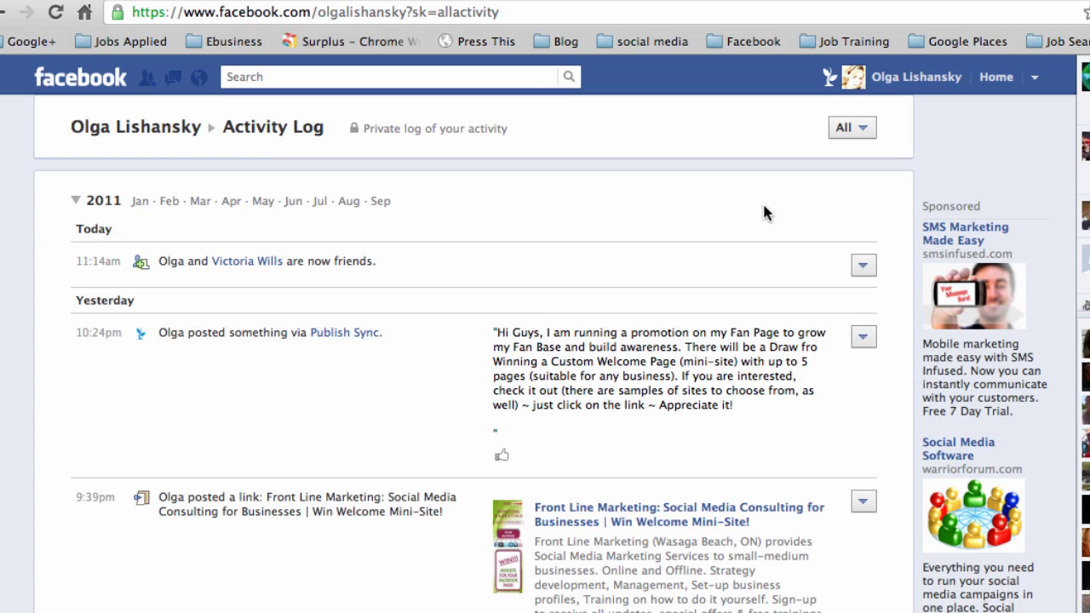
left_click(862, 337)
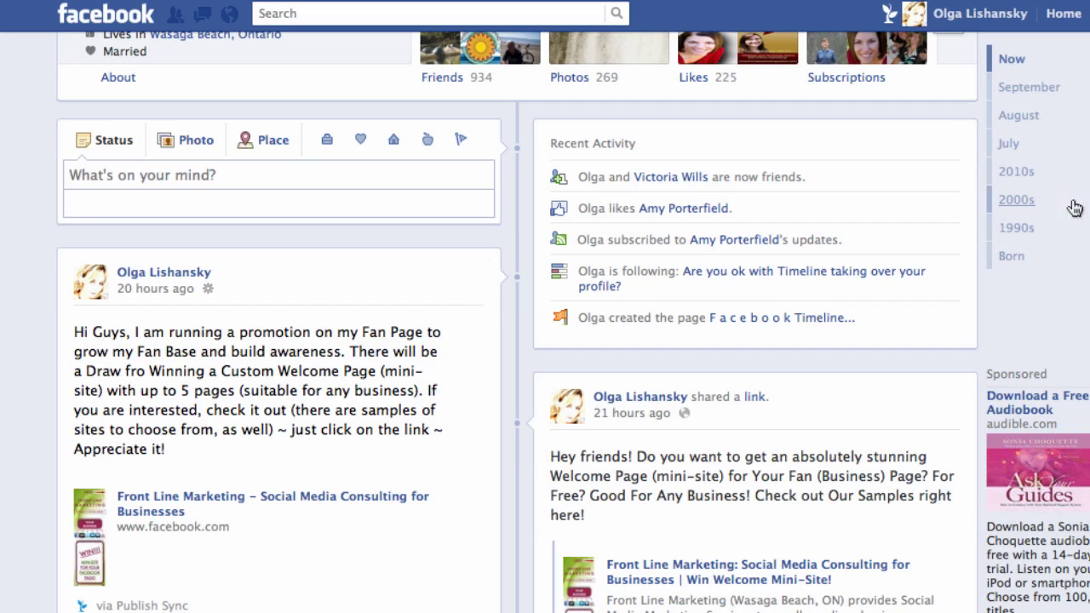
From the account menu's Privacy Settings, limit the visibility of past posts.
left_click(1089, 14)
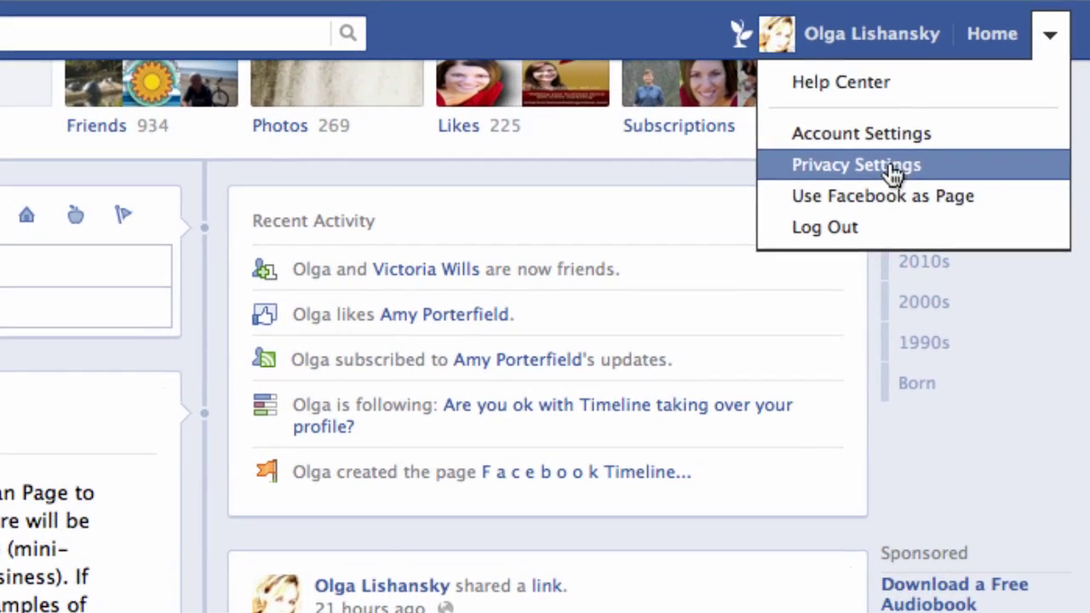
left_click(960, 144)
scroll(775, 422, "down", 5)
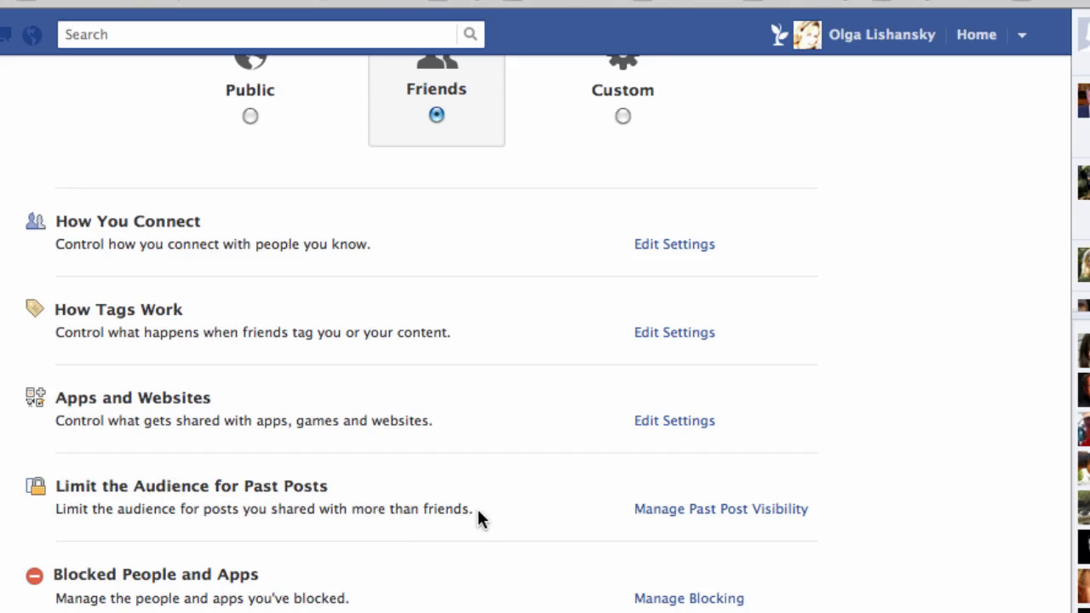
left_click(716, 511)
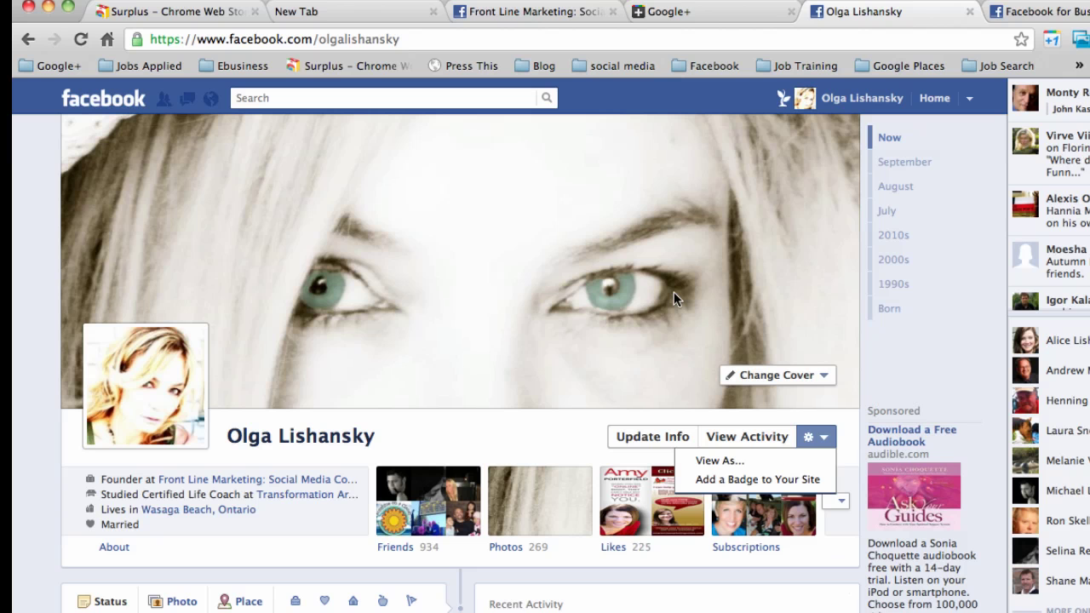
Choose View As from the Timeline gear menu and select the friend's name box.
left_click(673, 298)
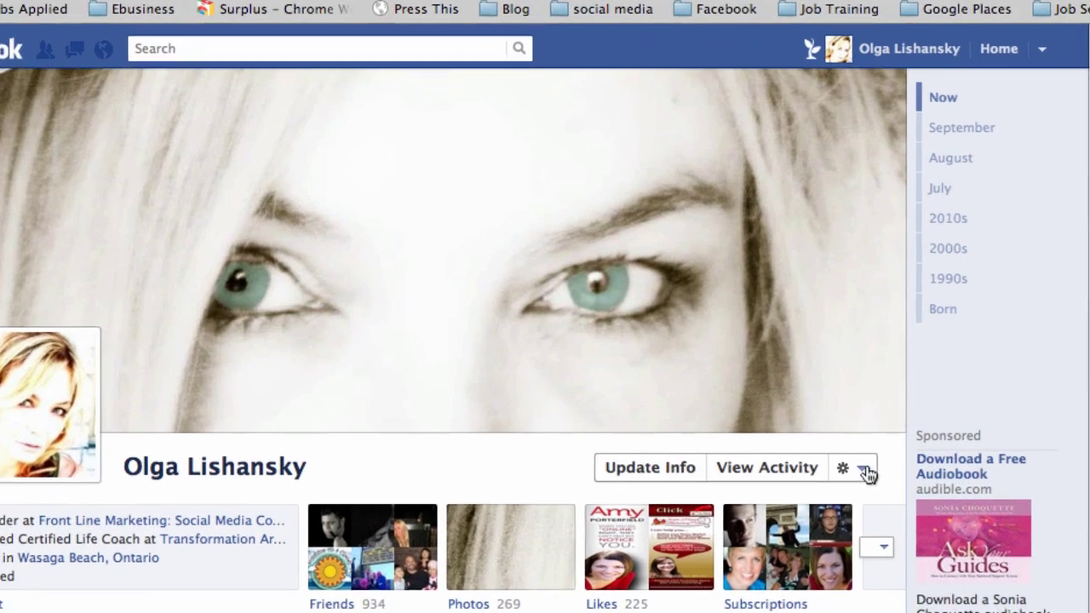
left_click(816, 441)
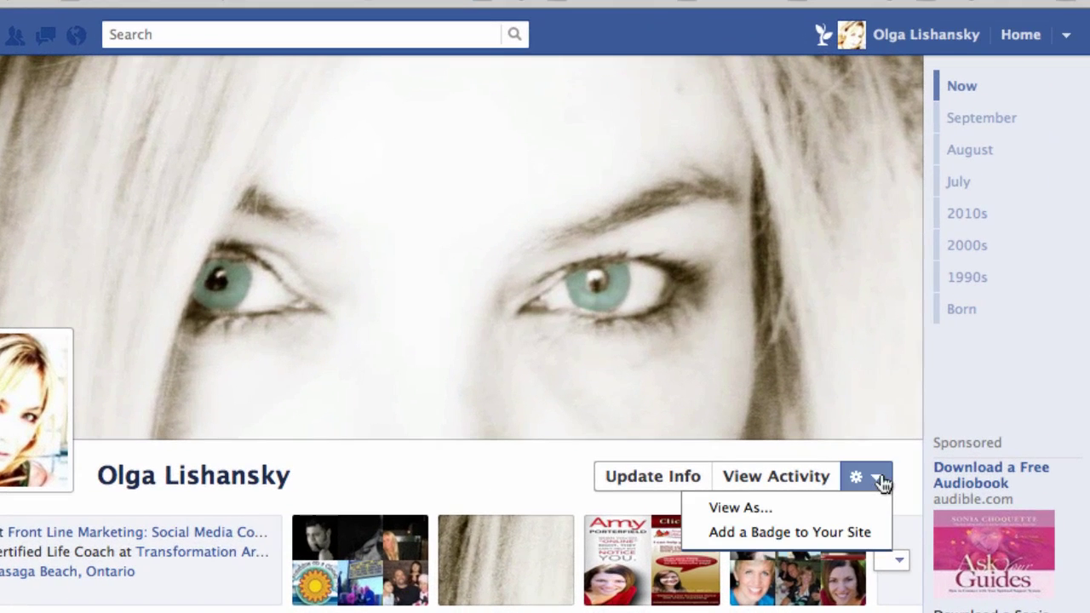
left_click(756, 515)
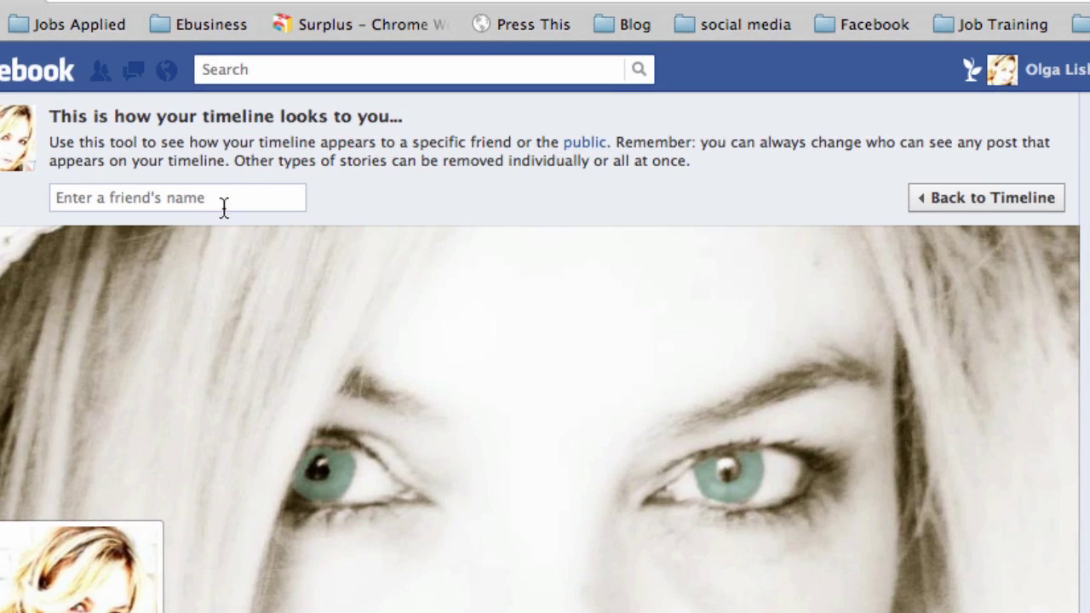
left_click(189, 193)
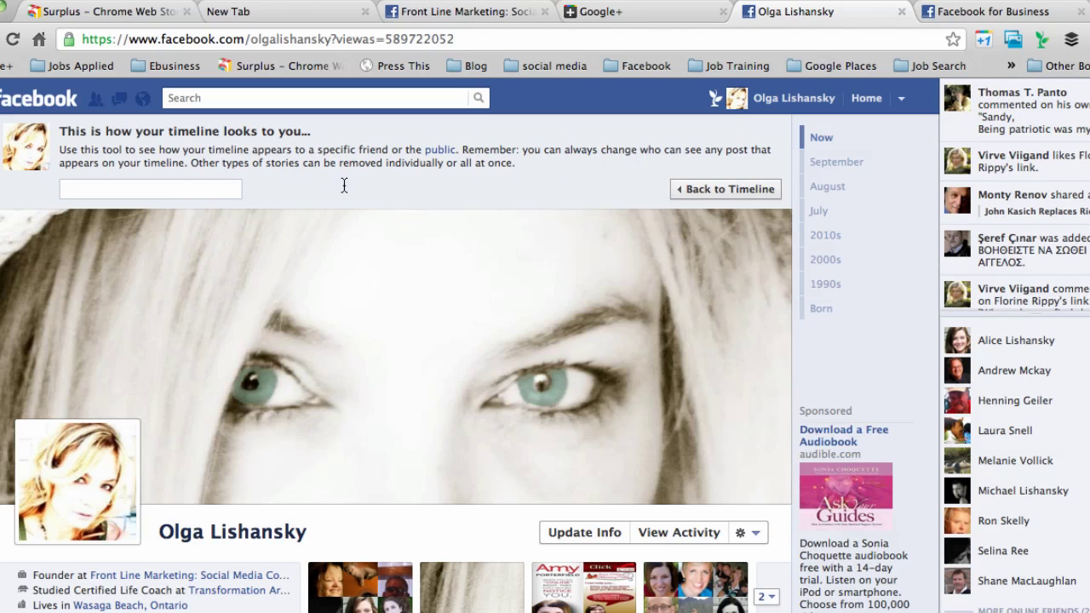
scroll(389, 204, "down", 2)
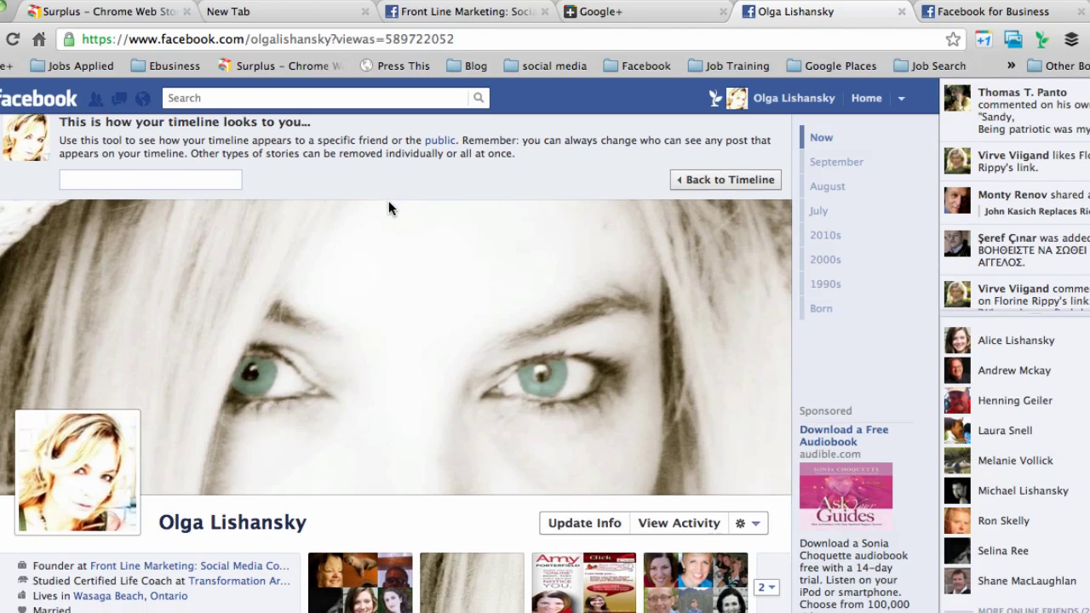
scroll(388, 209, "down", 4)
scroll(389, 208, "up", 5)
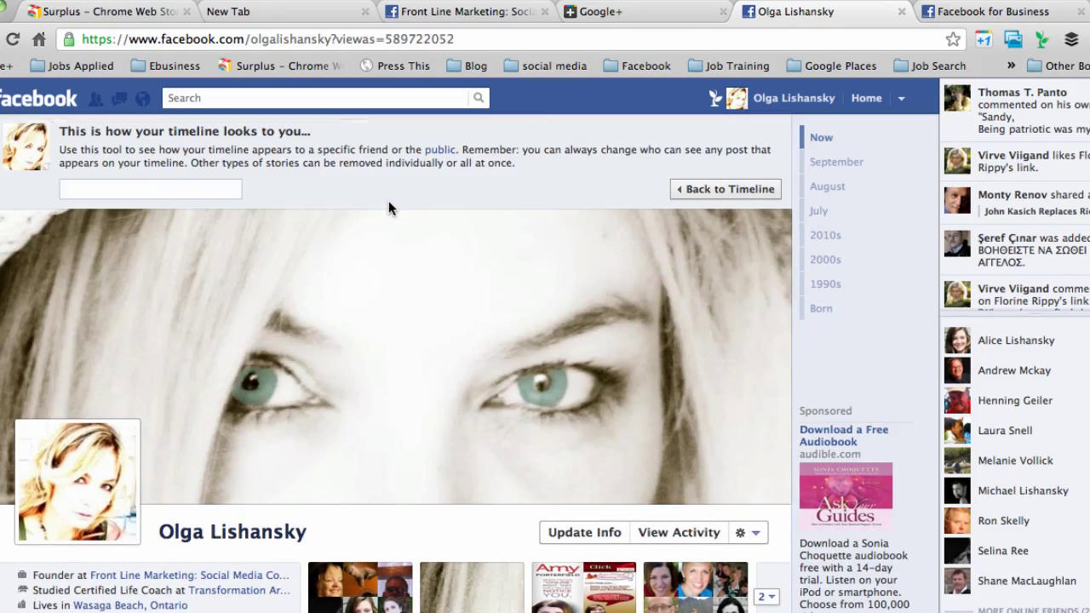